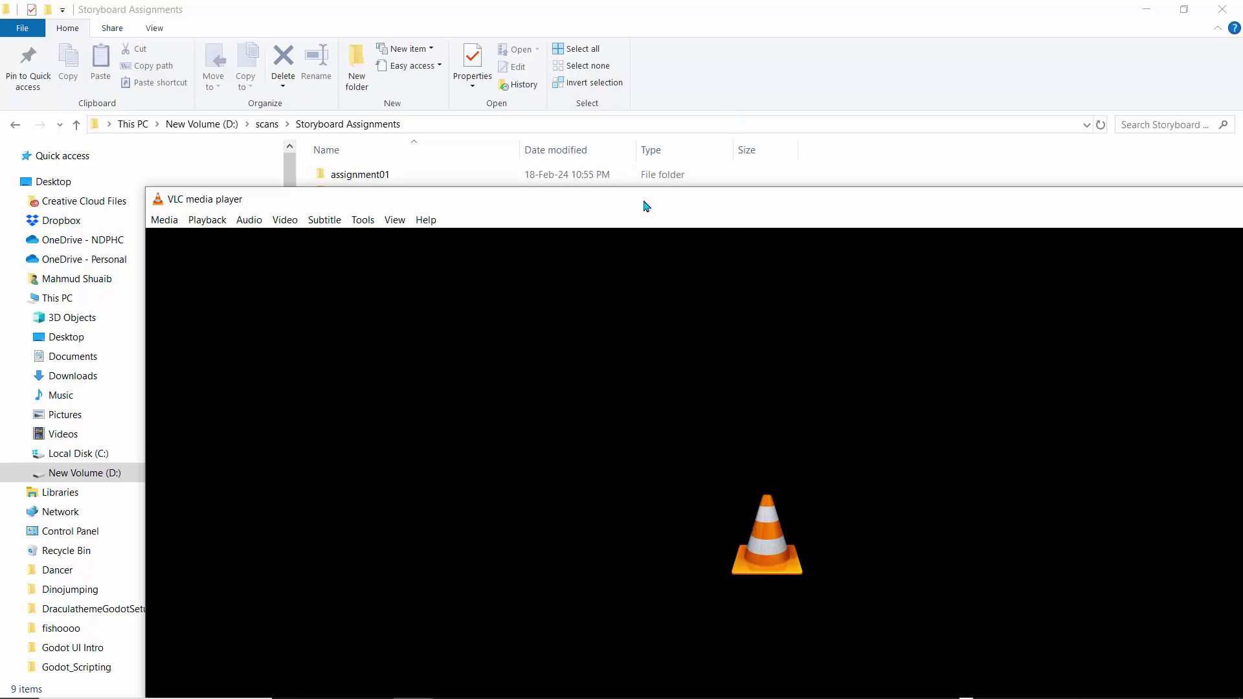
Shrink the VLC media player window and reposition it so the whole window fits on the screen
drag(644, 205, 486, 138)
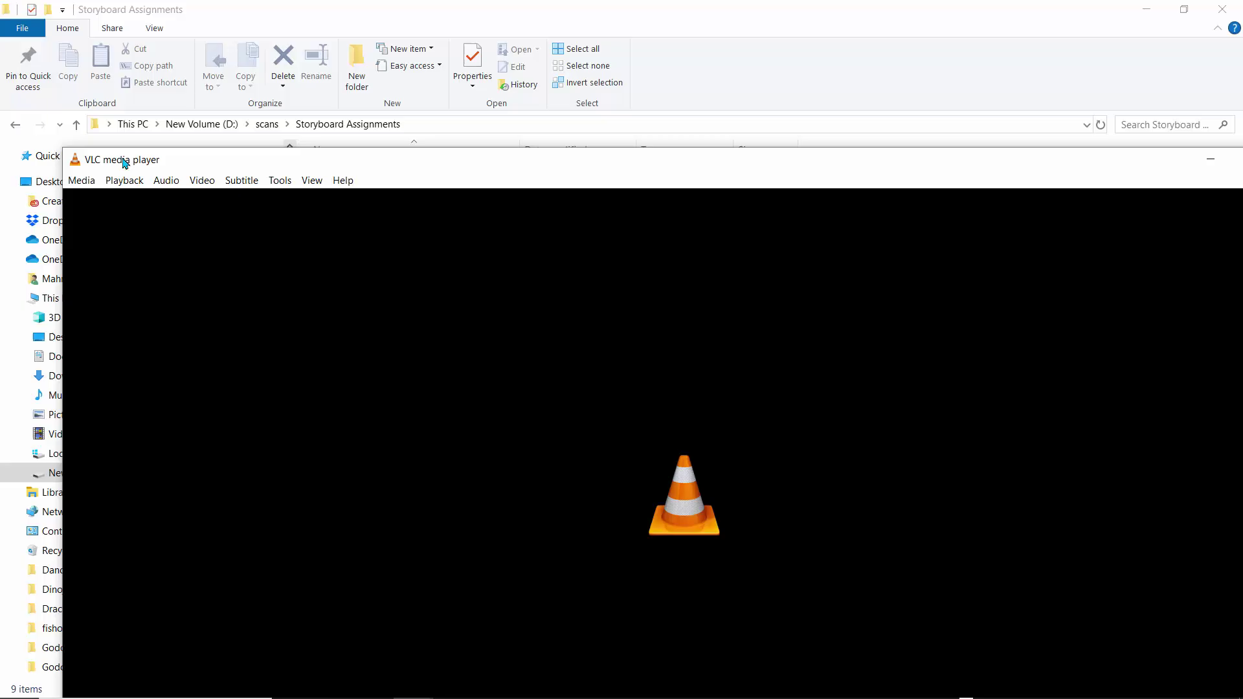
drag(63, 150, 363, 315)
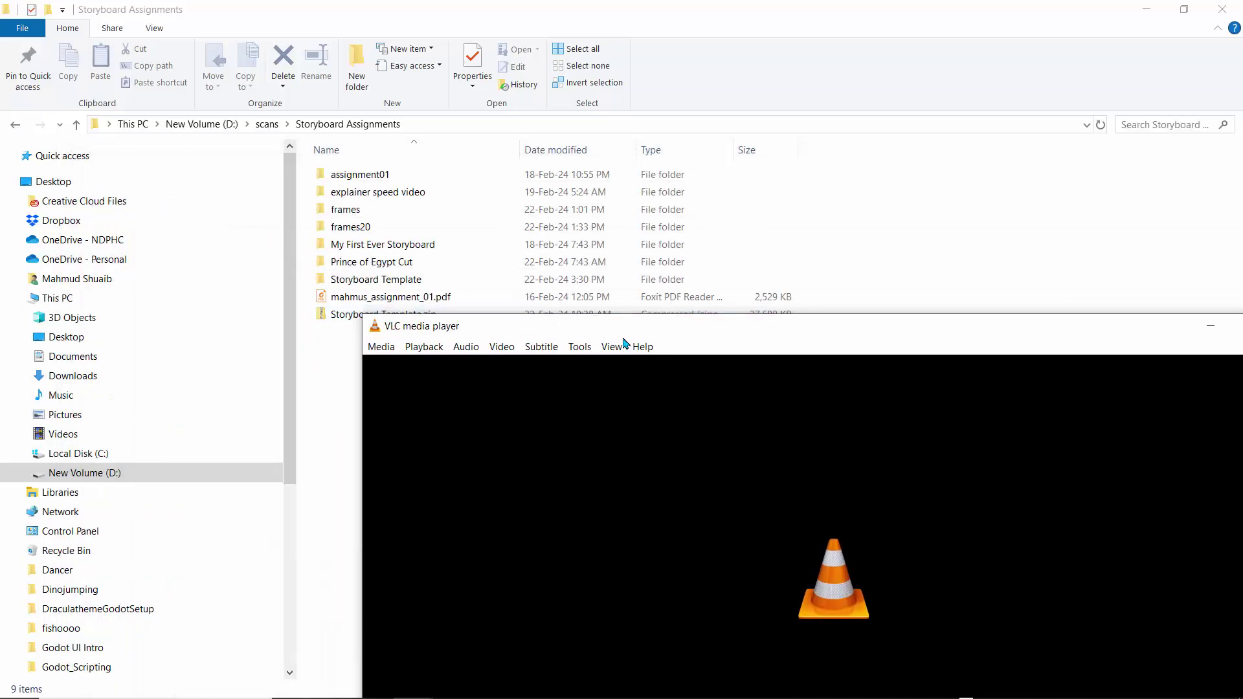
drag(618, 327, 421, 158)
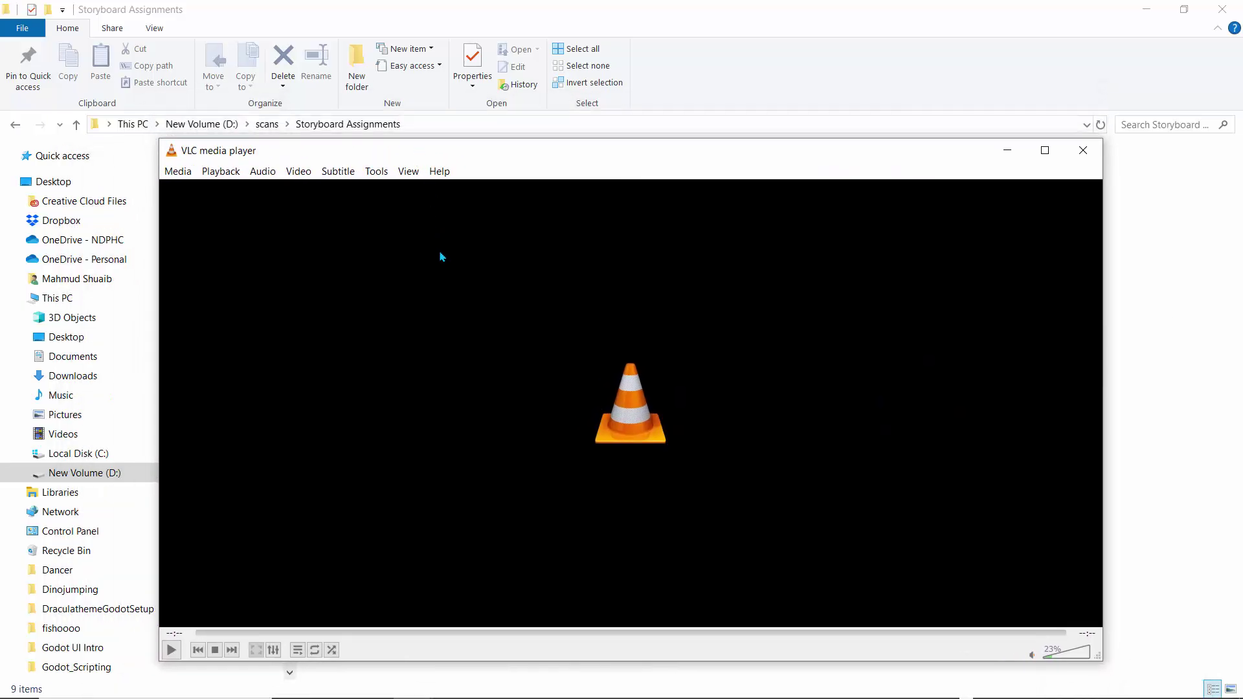
Open Prince of Egypt Cut.mp4 in the player, then shrink and reposition the window to fit on the screen
click(184, 174)
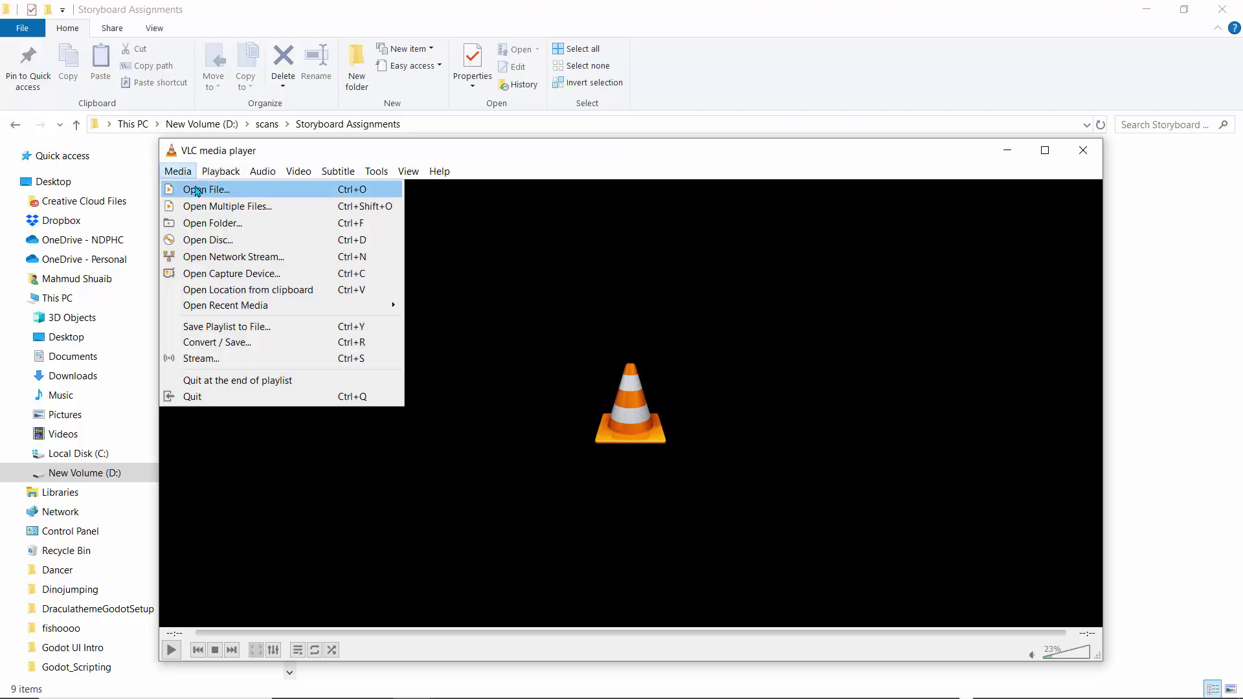
click(196, 189)
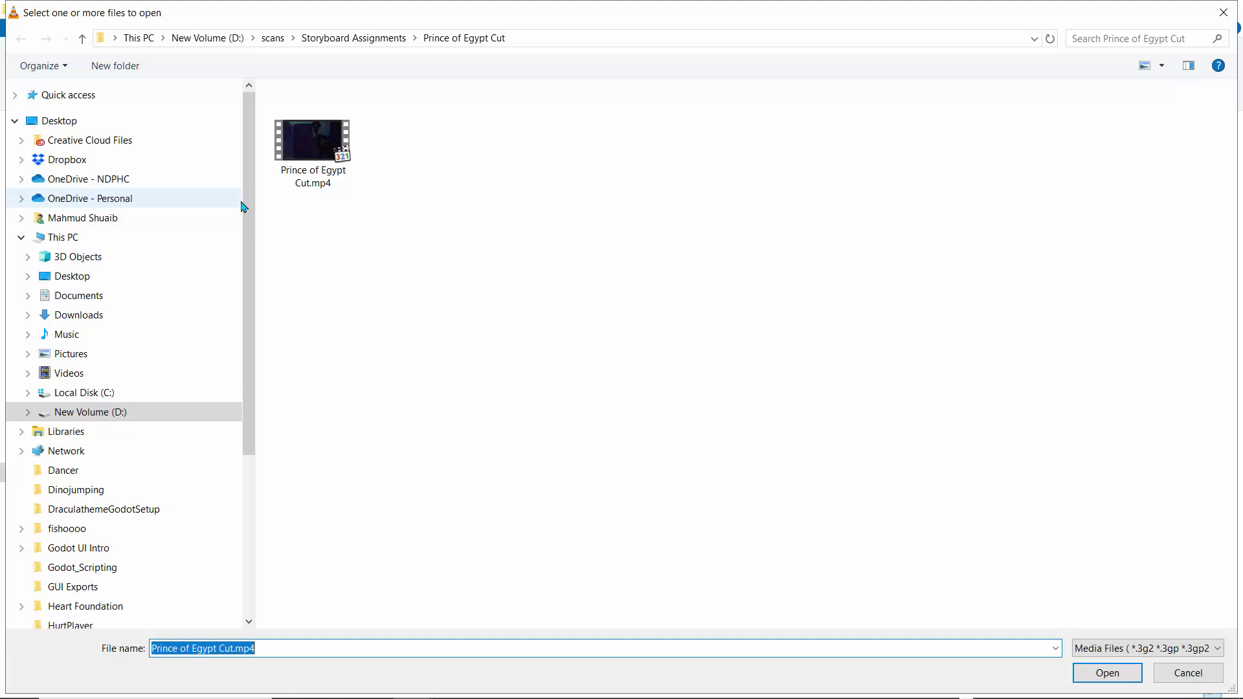
click(306, 170)
click(1098, 674)
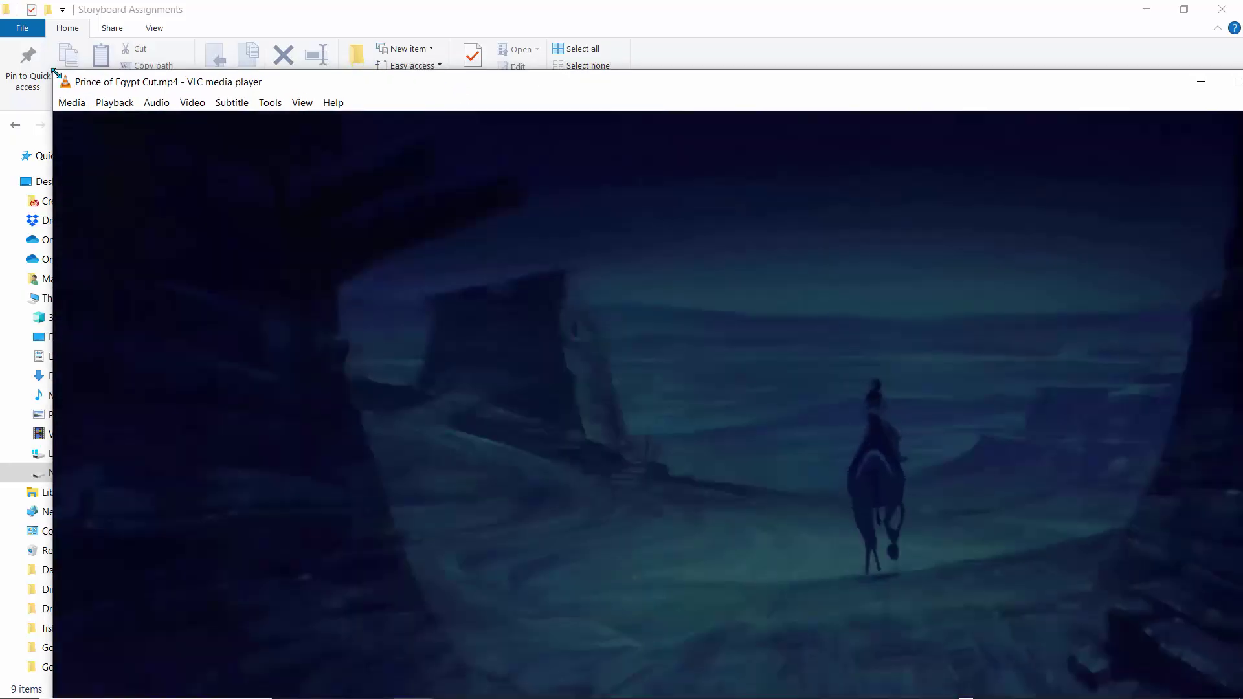
drag(55, 69, 338, 288)
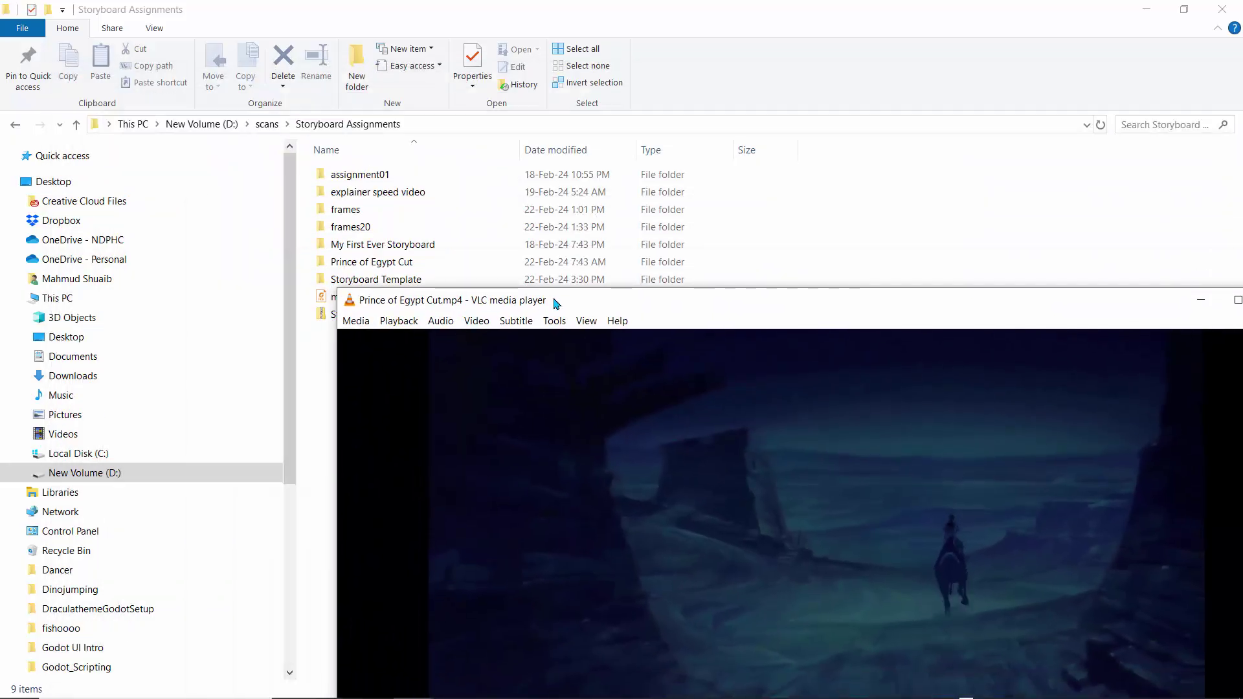
drag(556, 304, 346, 144)
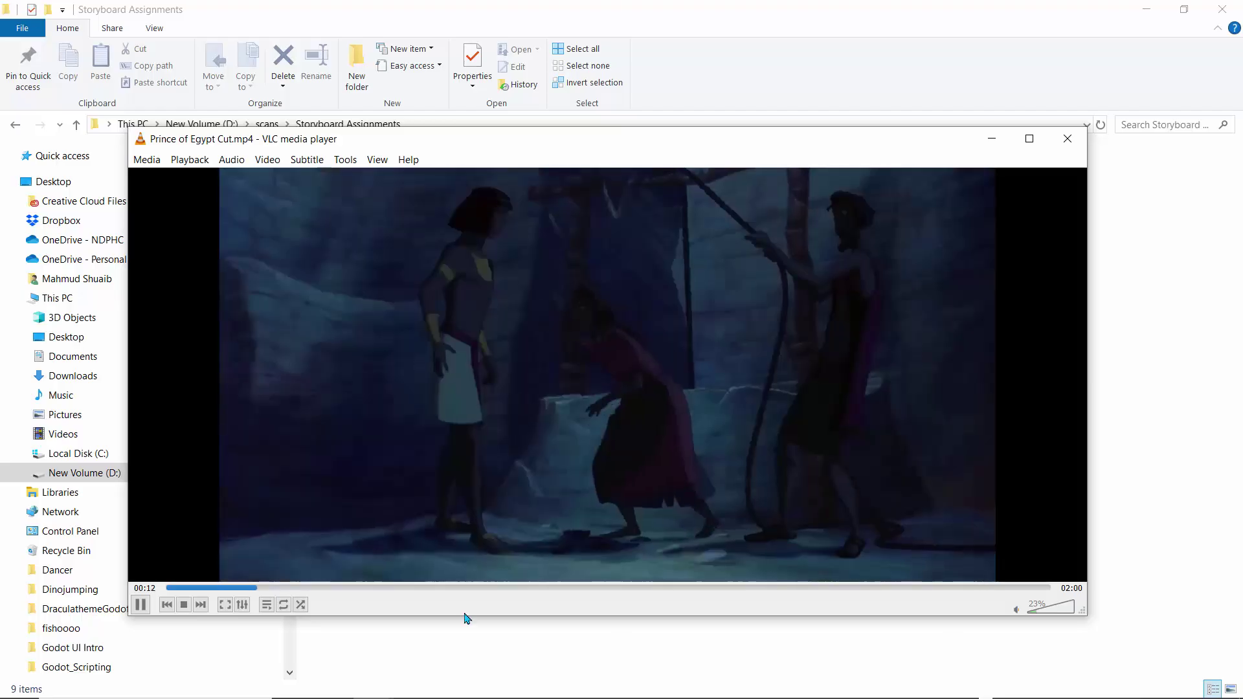
Switch to Camtasia Studio and maximize its window
mouse_move(713, 667)
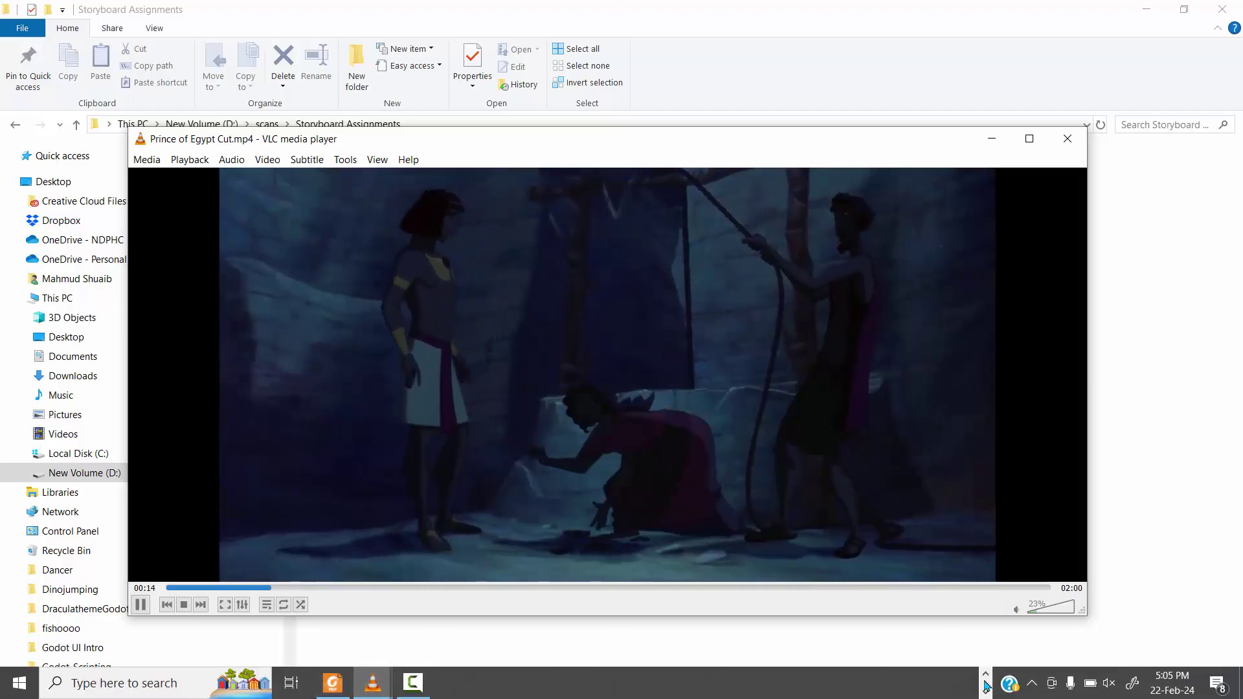
click(329, 685)
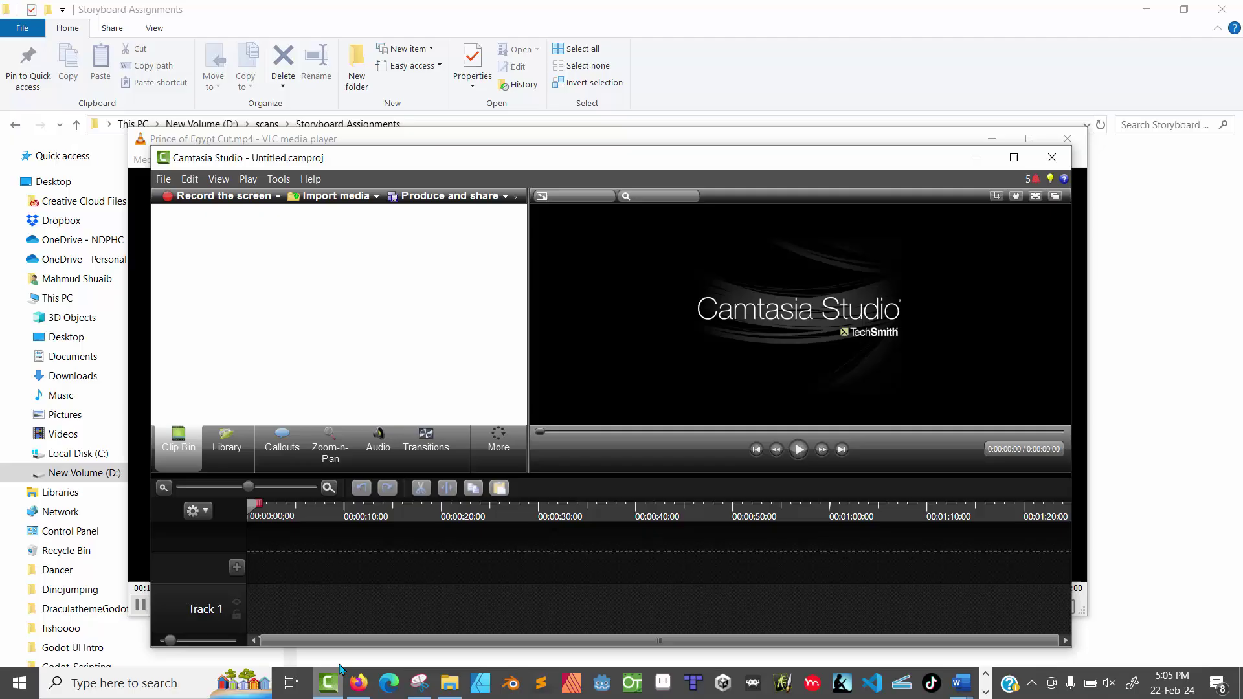
click(1014, 158)
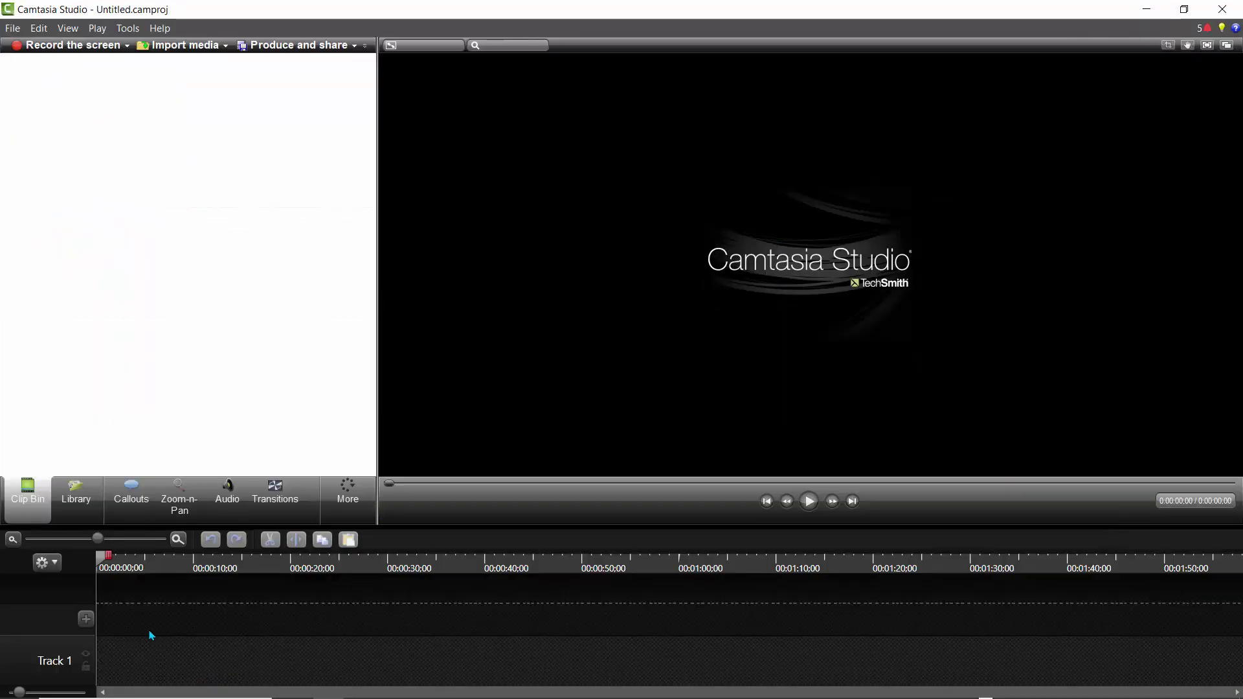
Import 06 Finalizing the Hair .mp4 from D:\scans\Creating Cartoon Characters\06 Finalizing the Hair and place it at the start of Track 1
click(184, 48)
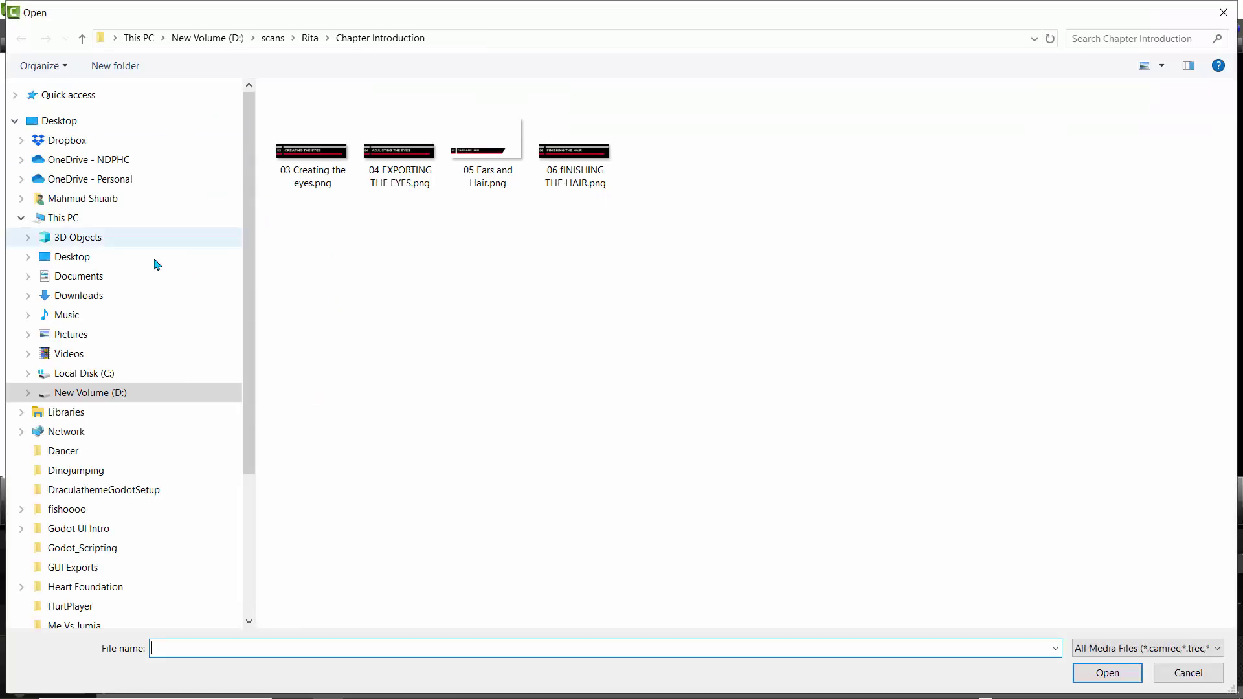
click(82, 392)
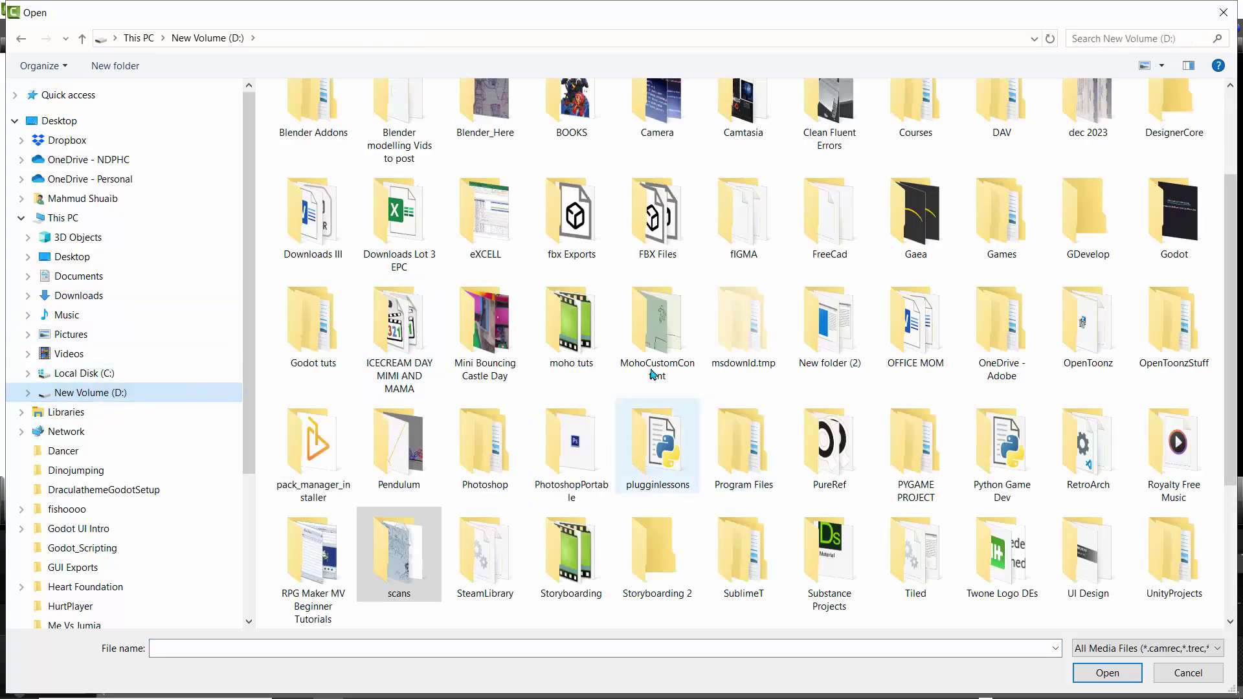
click(414, 542)
double_click(415, 542)
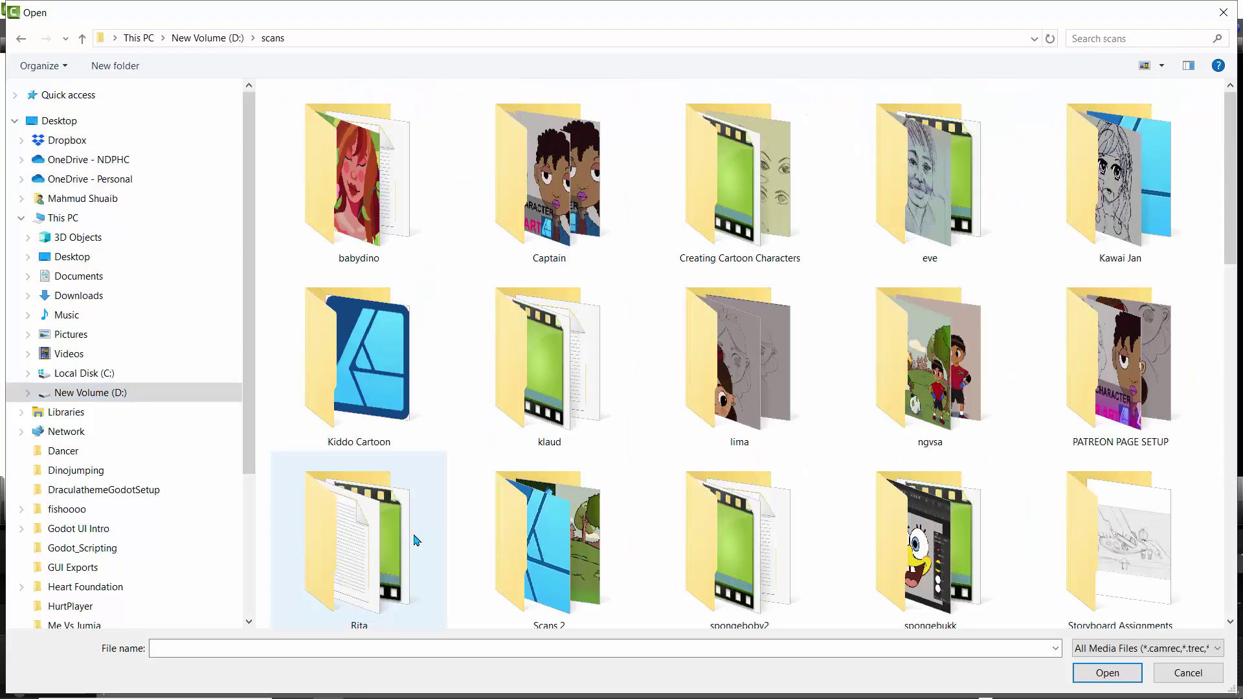
click(755, 209)
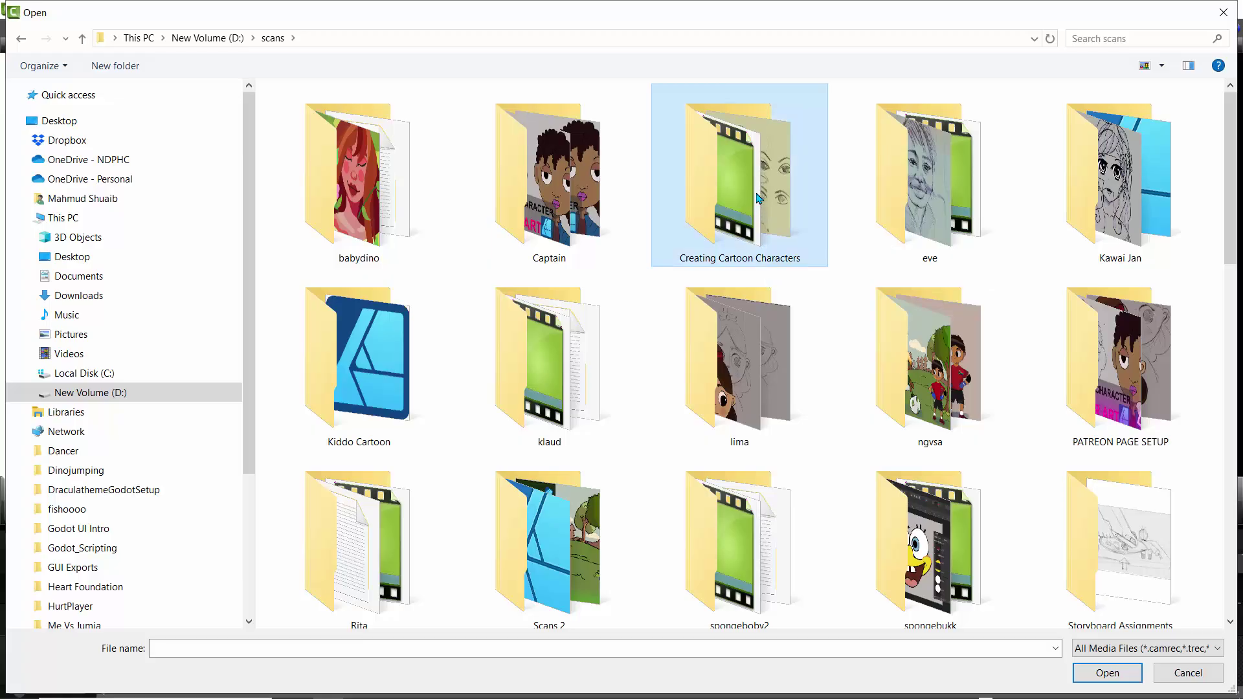
double_click(759, 198)
double_click(491, 137)
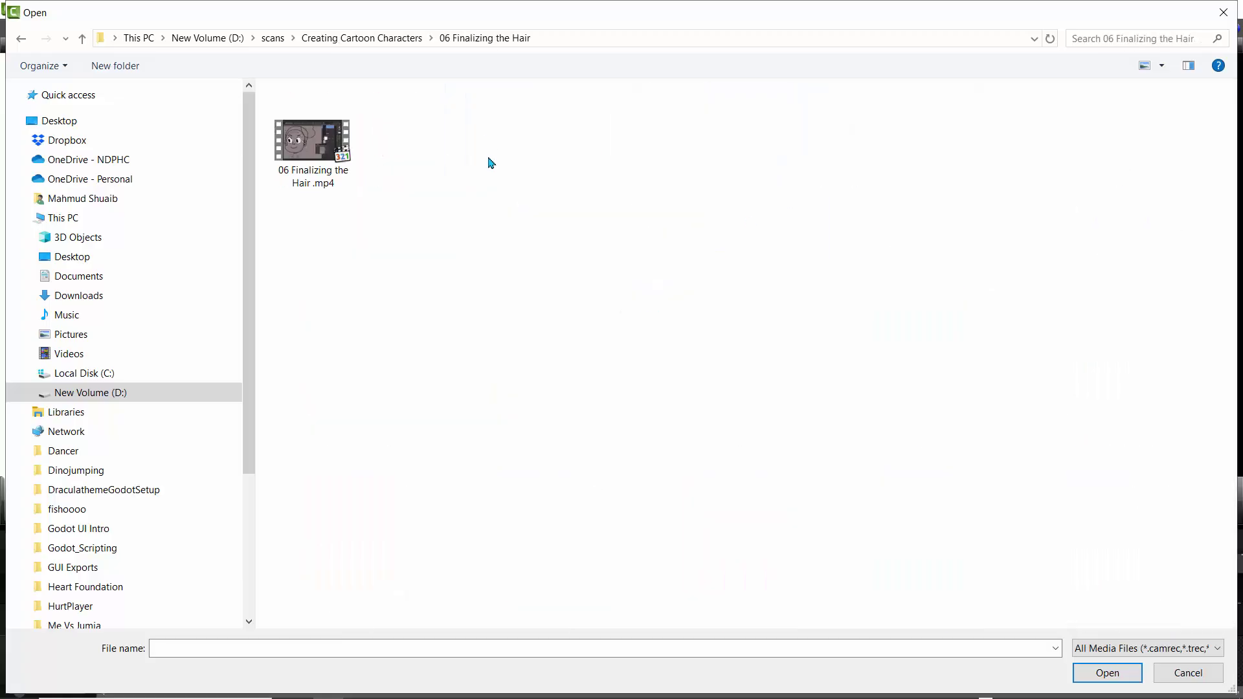
click(353, 162)
click(1105, 672)
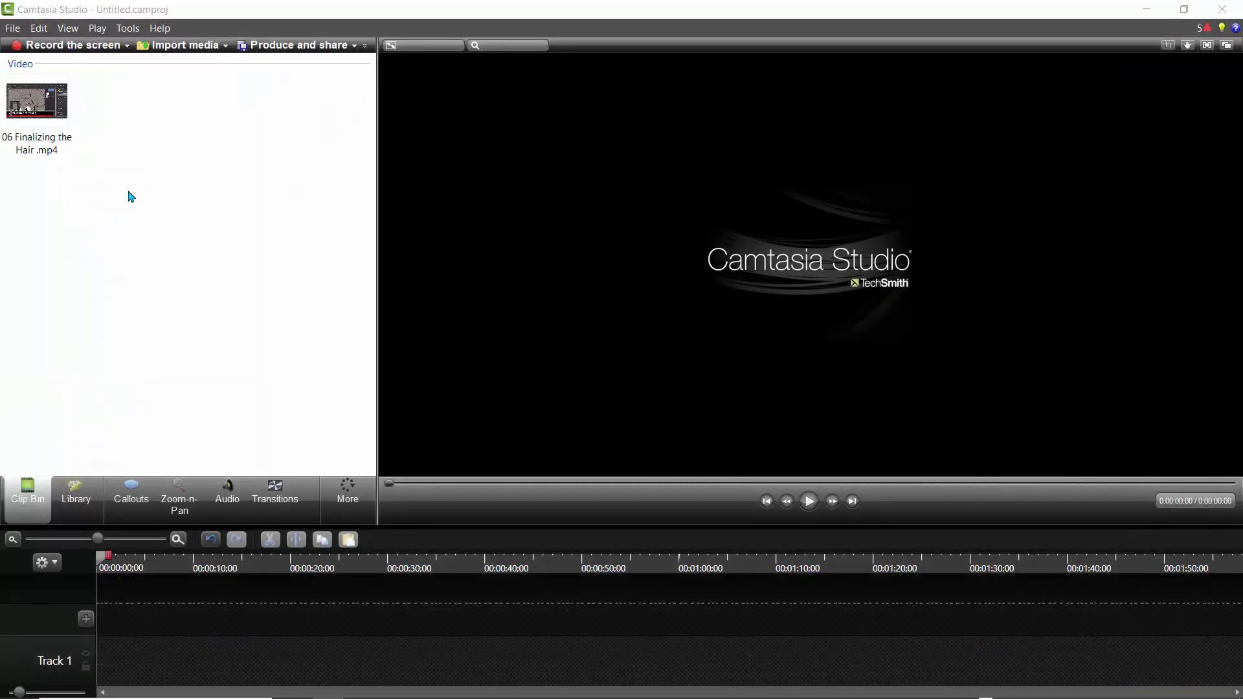
click(47, 106)
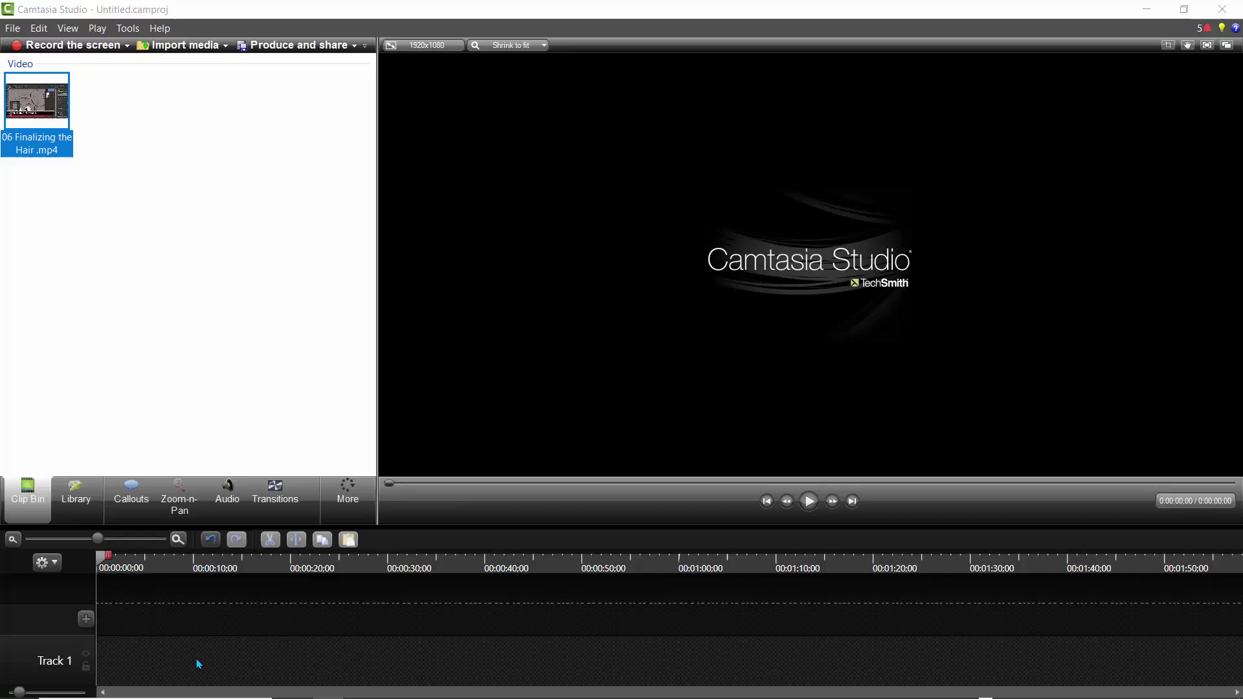
drag(199, 664, 198, 662)
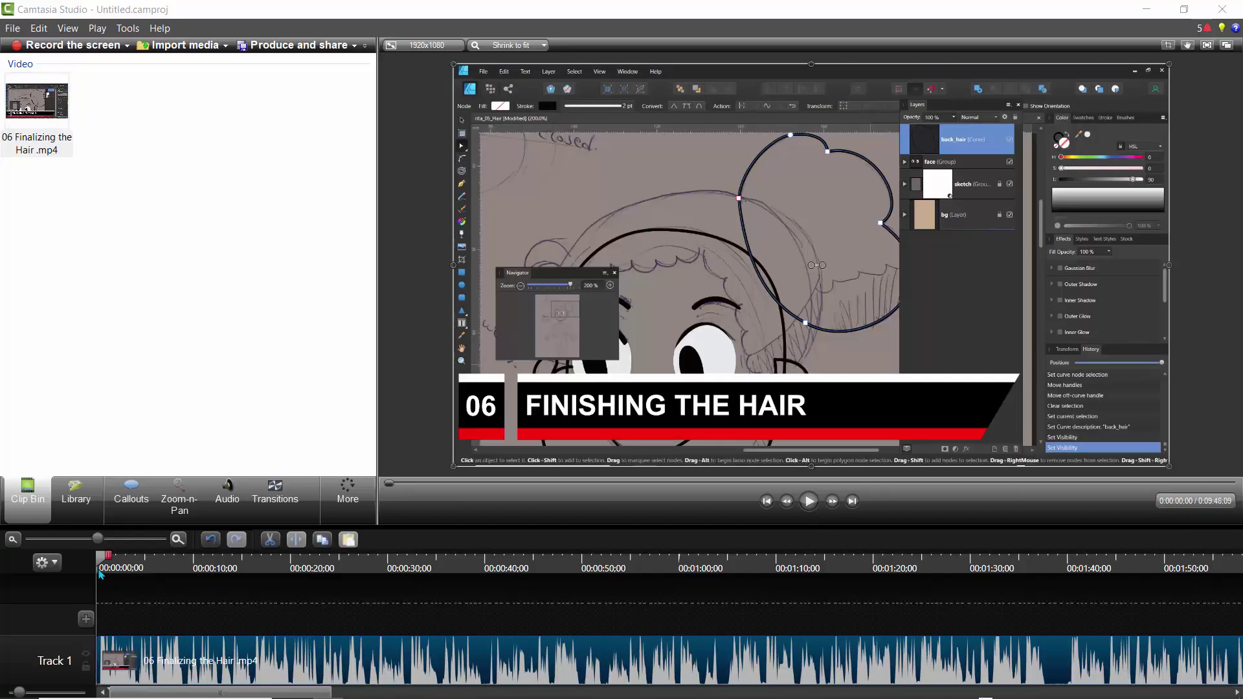
Split the clip on Track 1 at 0:00:56;02 and again at 0:01:12;04
mouse_move(109, 558)
mouse_down()
mouse_move(796, 560)
mouse_move(568, 560)
mouse_move(725, 606)
mouse_move(887, 612)
mouse_move(721, 619)
mouse_up()
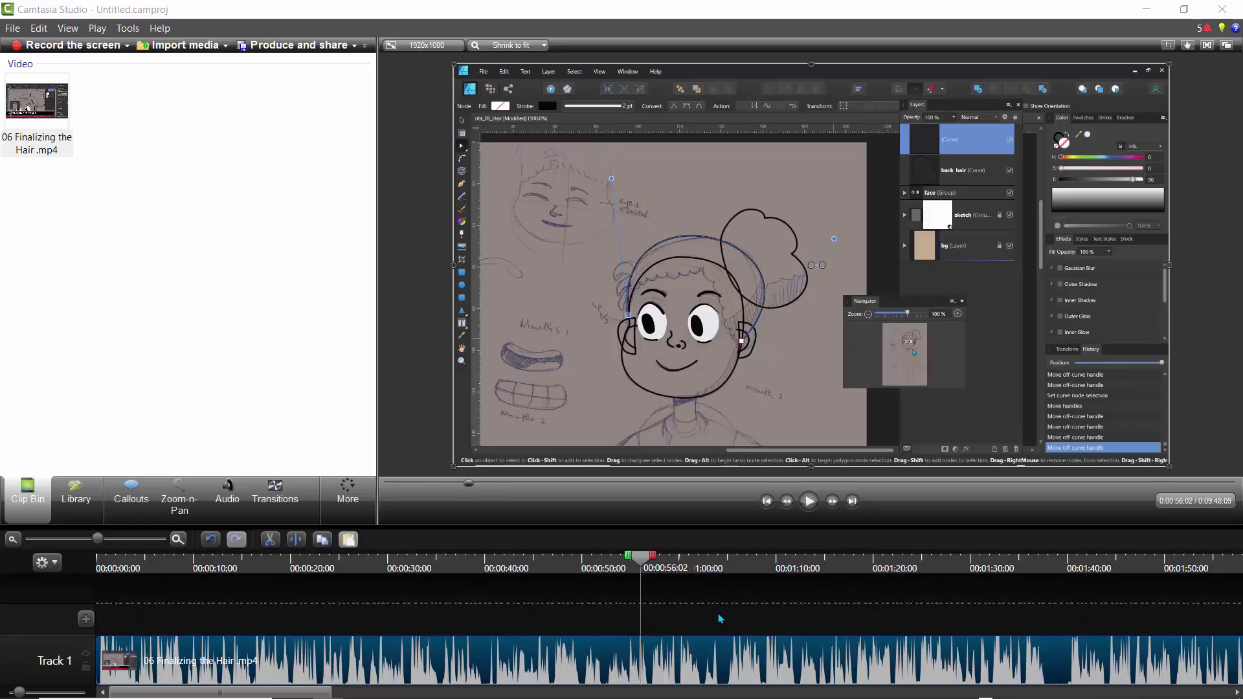
click(296, 541)
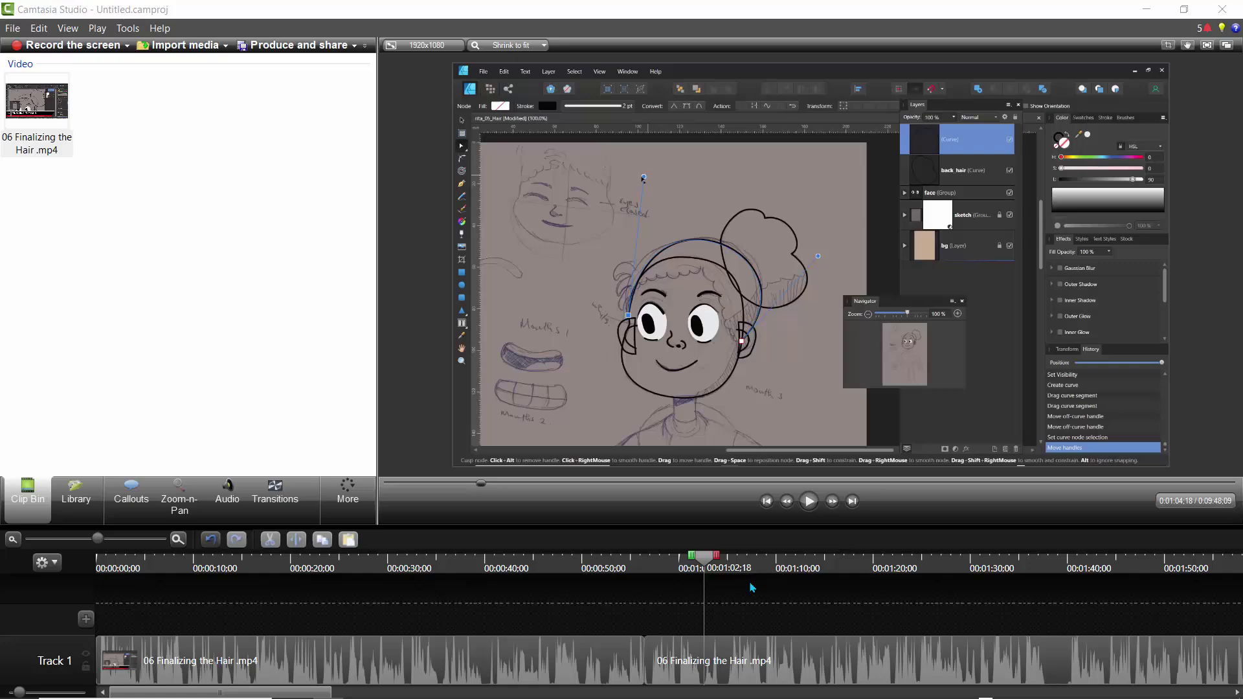
click(797, 589)
click(712, 661)
click(296, 540)
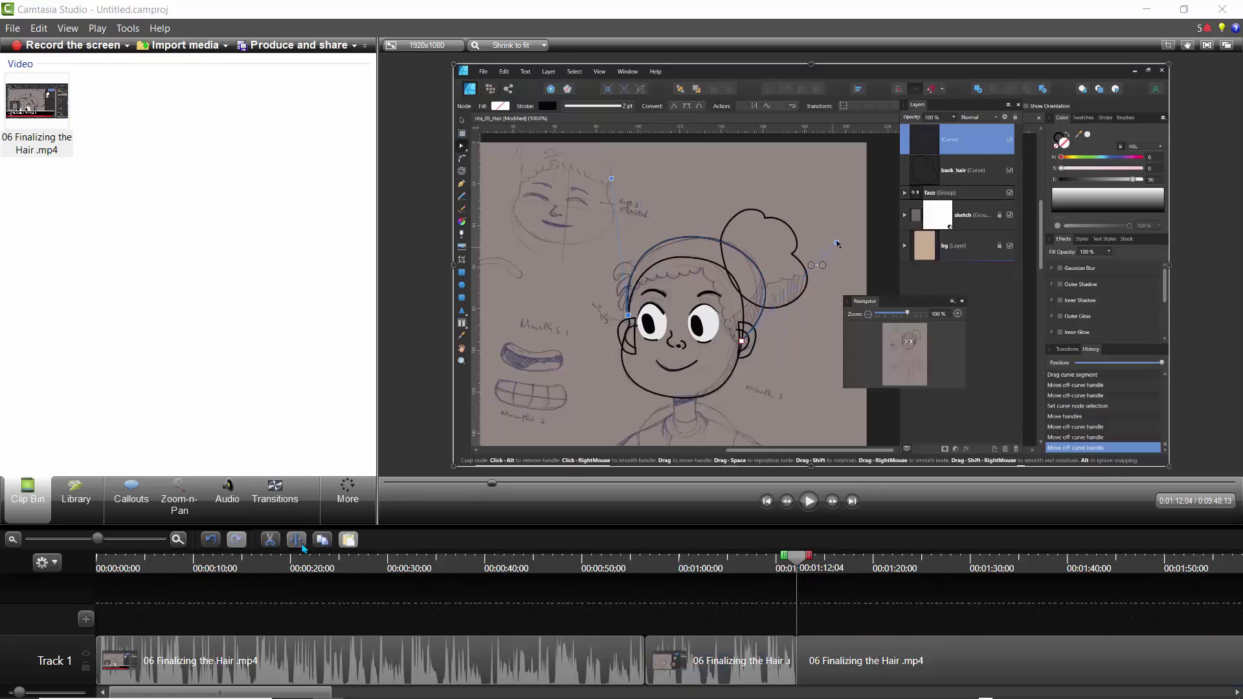
Delete the first and last segments on Track 1 and bring the remaining middle segment and the playhead to the timeline start
click(663, 646)
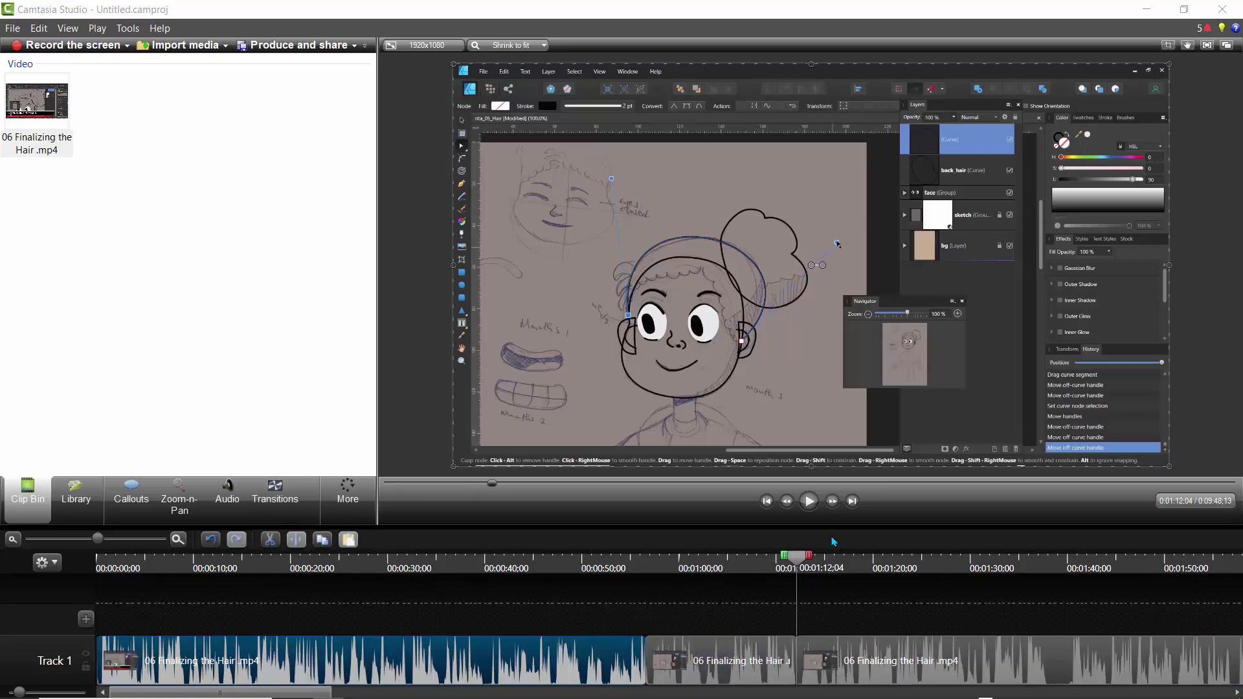
key(Delete)
click(889, 676)
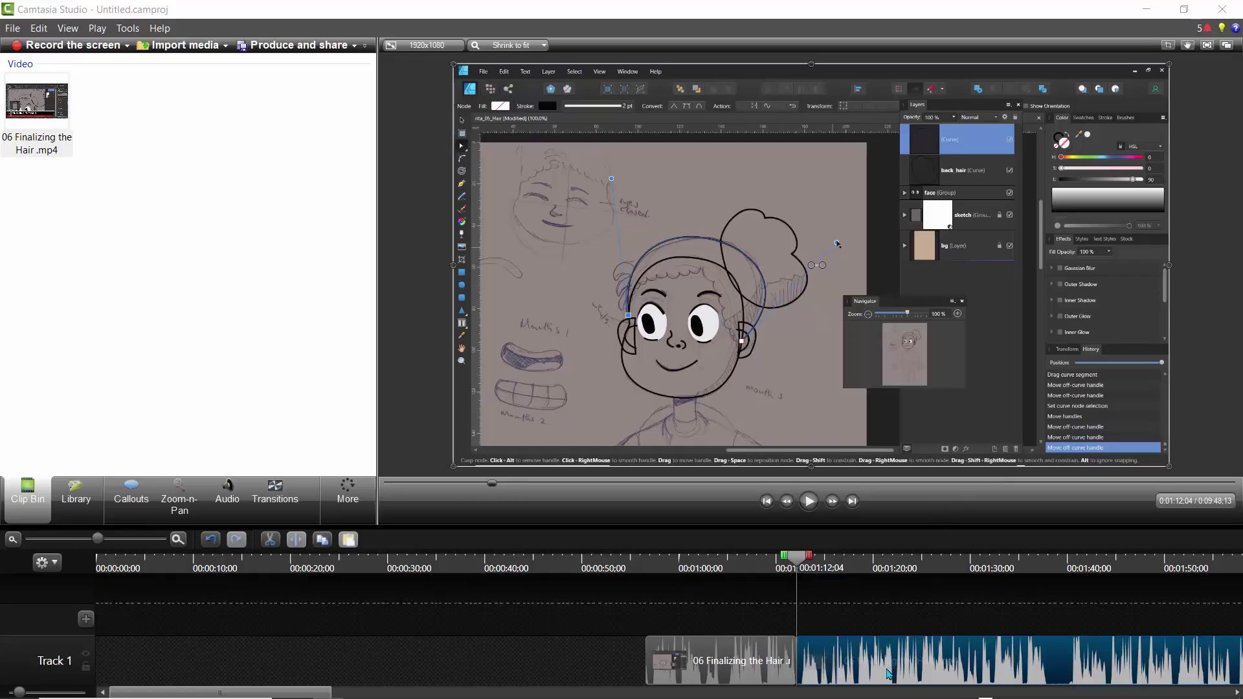
key(Delete)
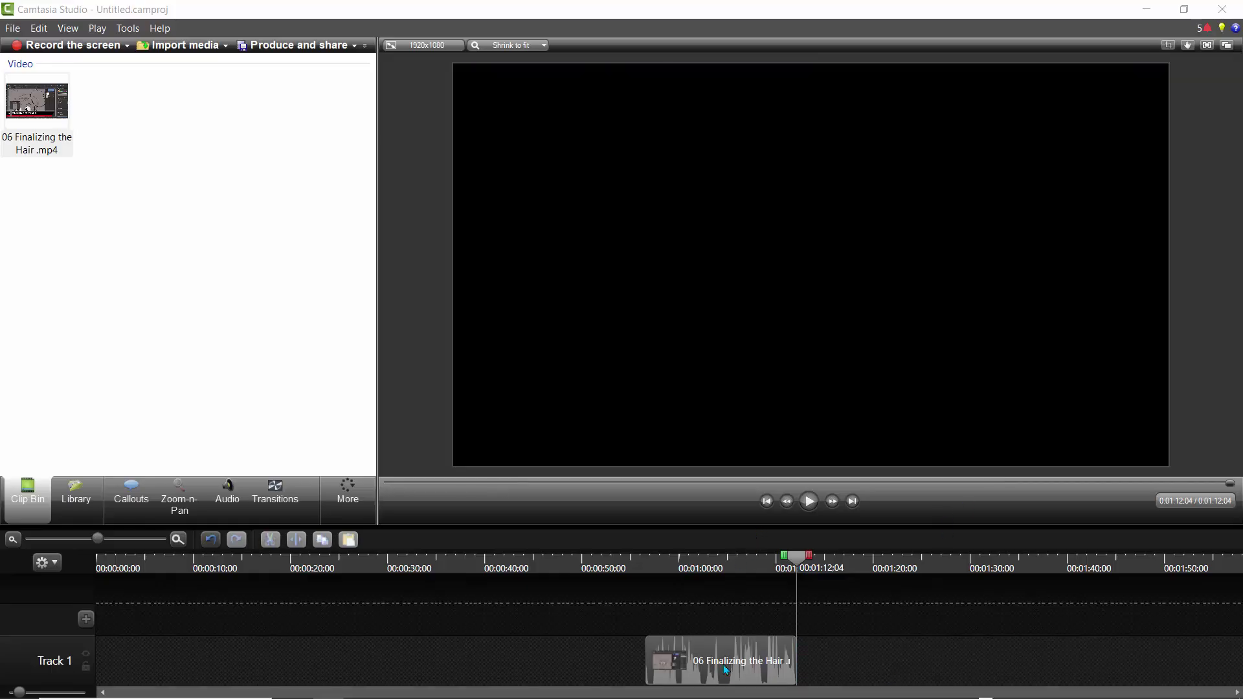
drag(726, 671, 174, 688)
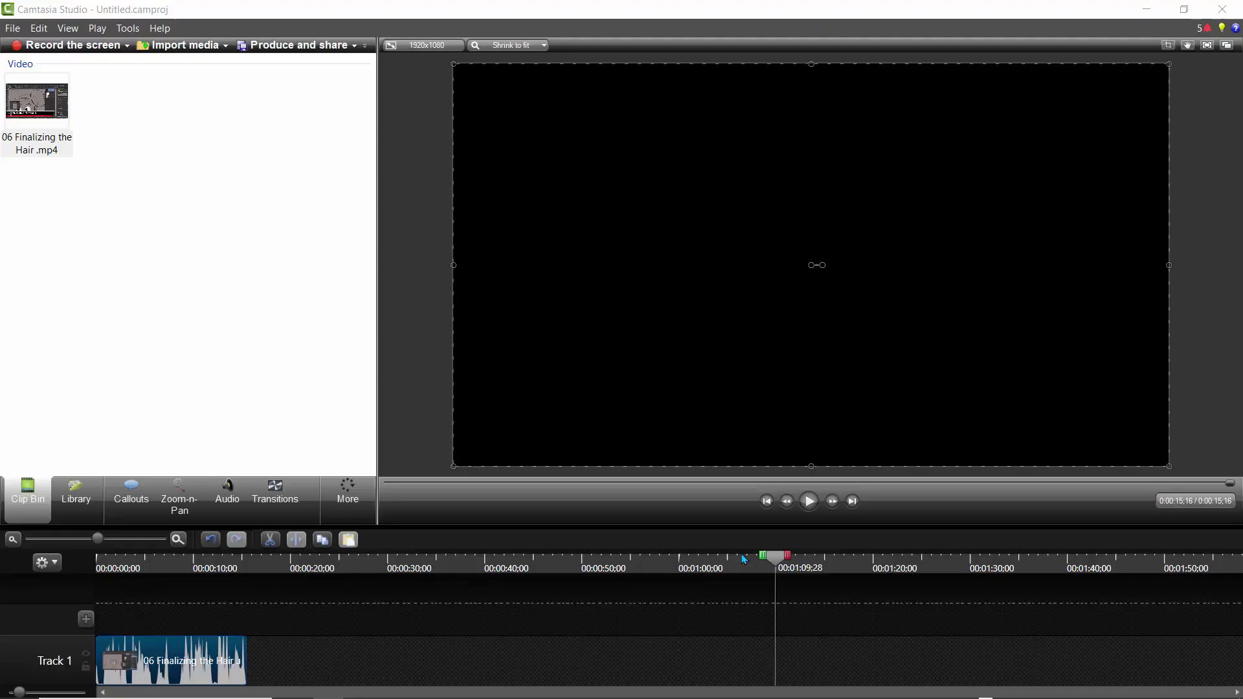
mouse_move(112, 619)
mouse_down()
mouse_move(214, 608)
mouse_move(100, 604)
mouse_move(256, 609)
mouse_move(97, 609)
mouse_up()
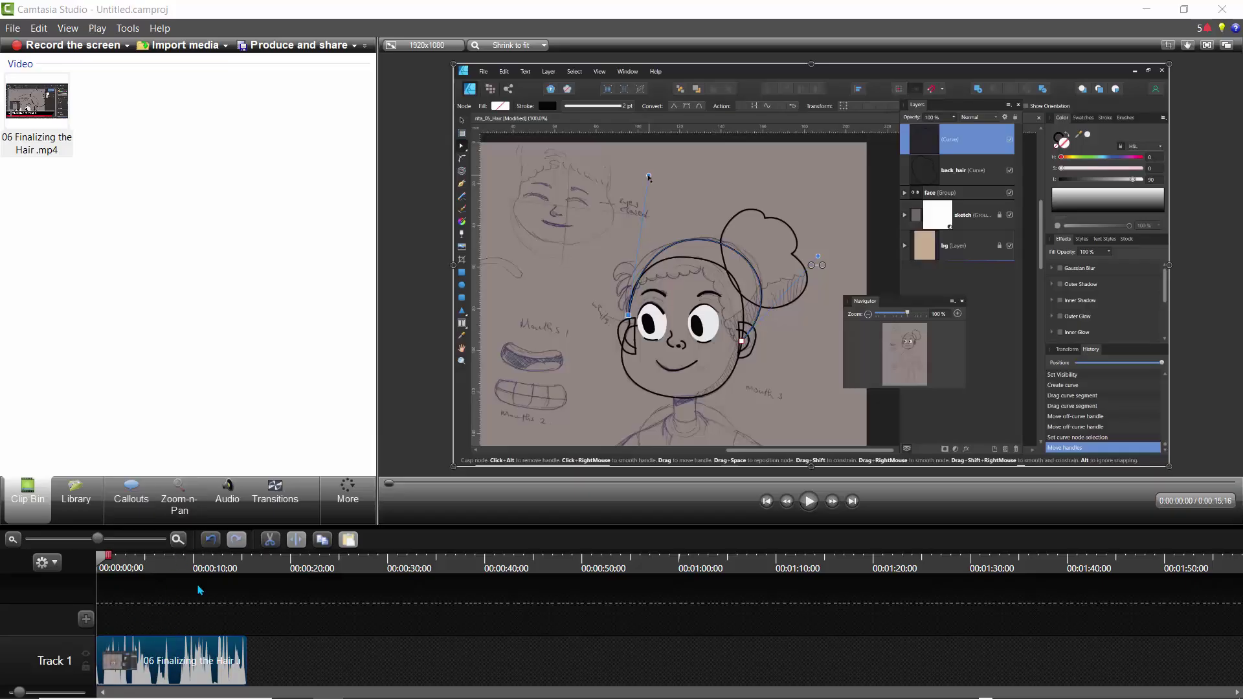
Separate the video and audio of the remaining clip and delete the audio part
right_click(191, 656)
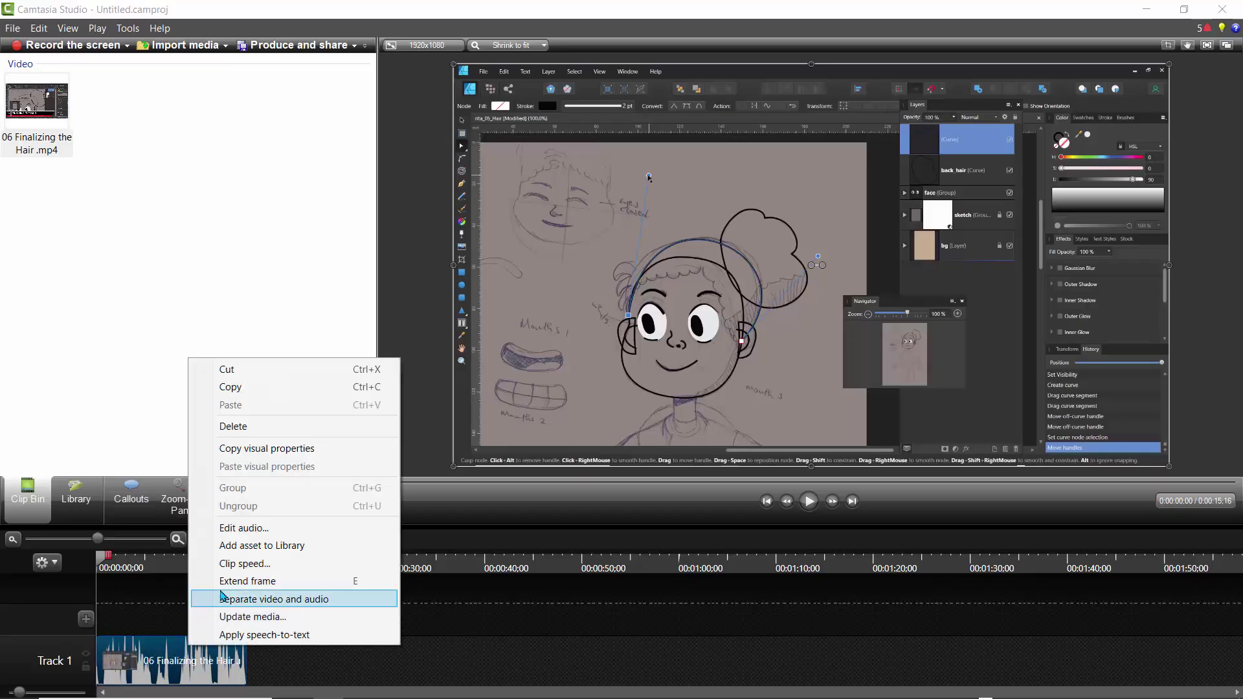
click(233, 600)
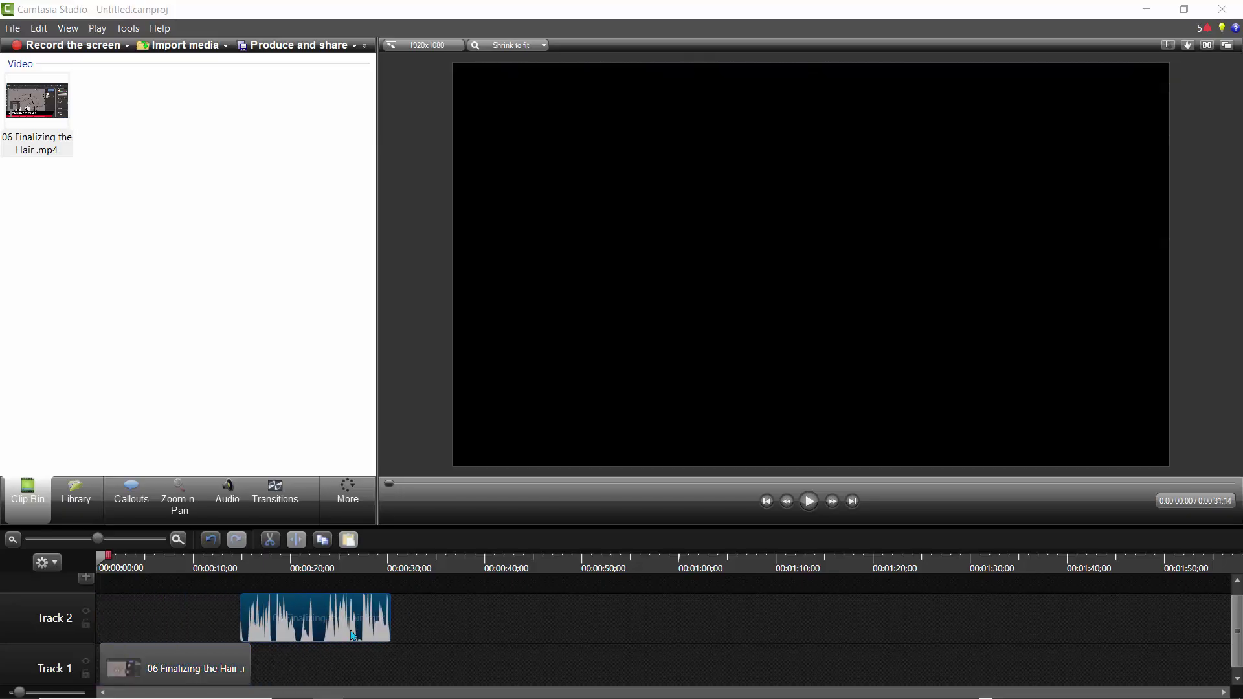
key(Delete)
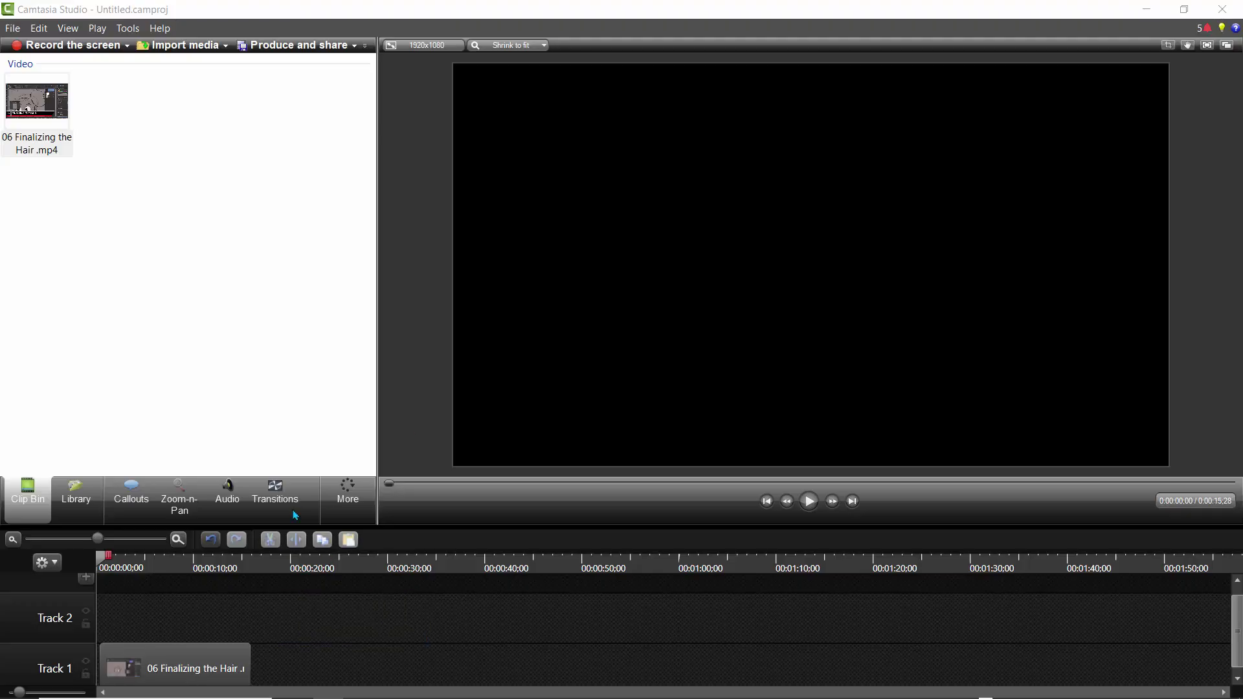
Align the silent video clip with the start of Track 1 and play a preview of it
drag(166, 656, 77, 666)
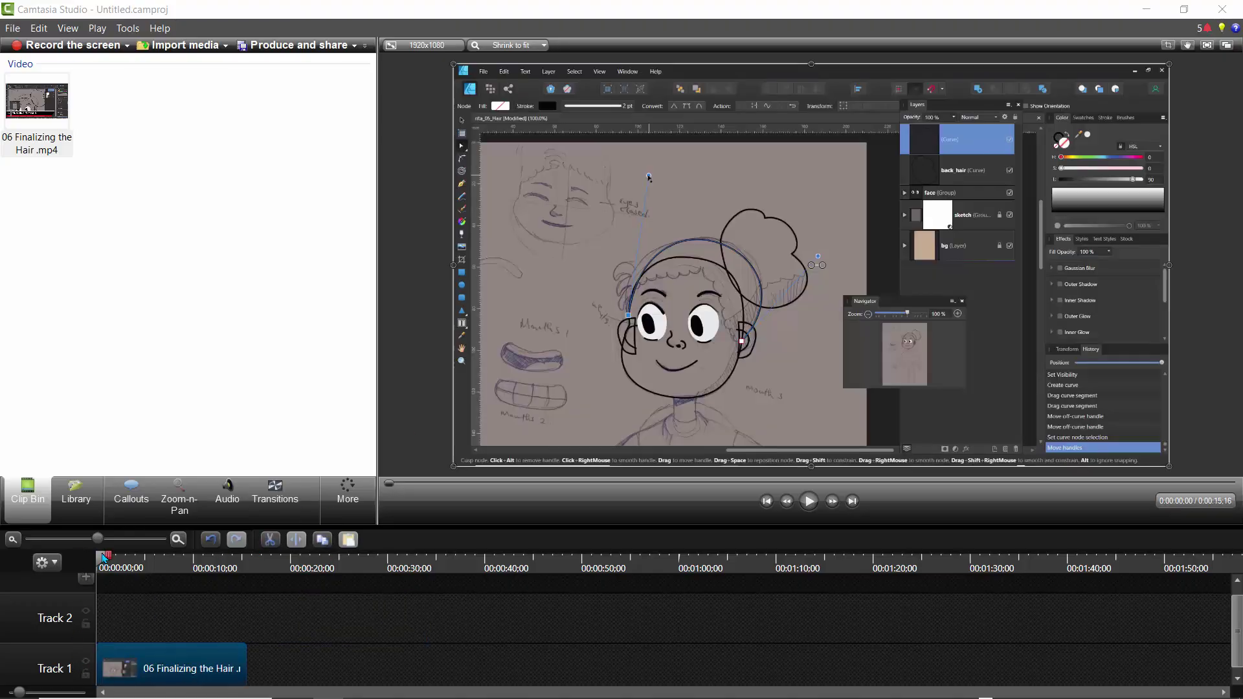
key(space)
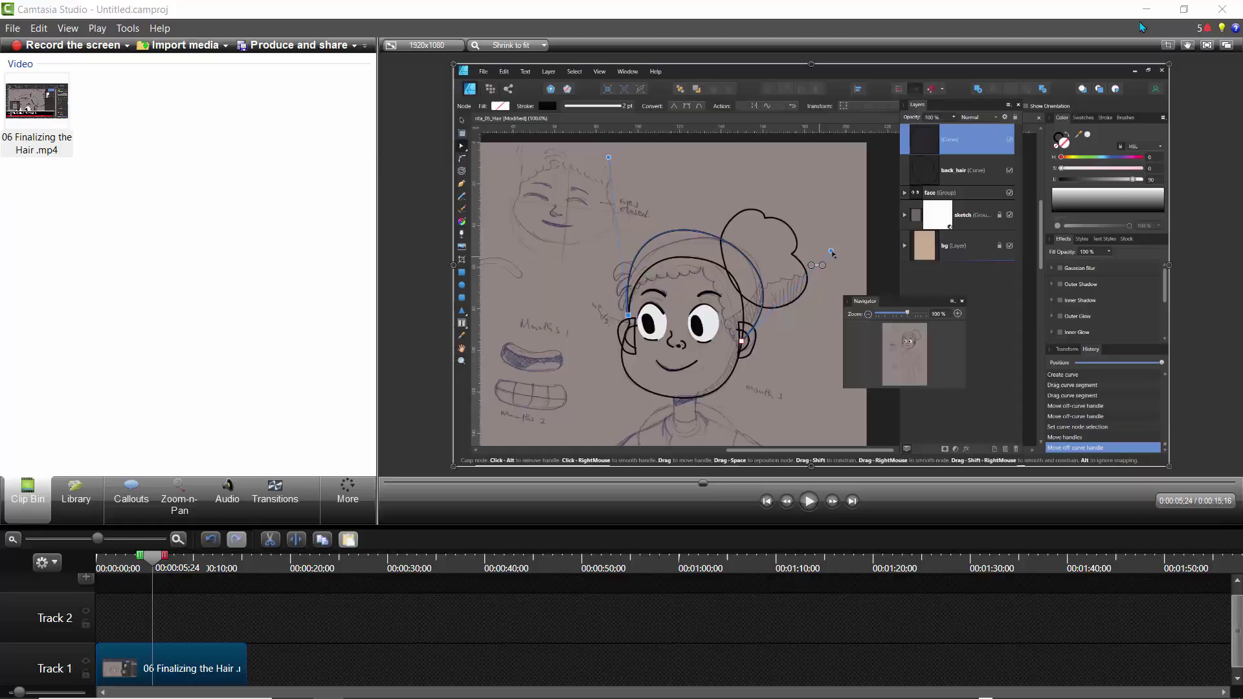
Minimize Camtasia Studio and watch the VLC video maximized, then restore the player to its smaller window
click(1146, 9)
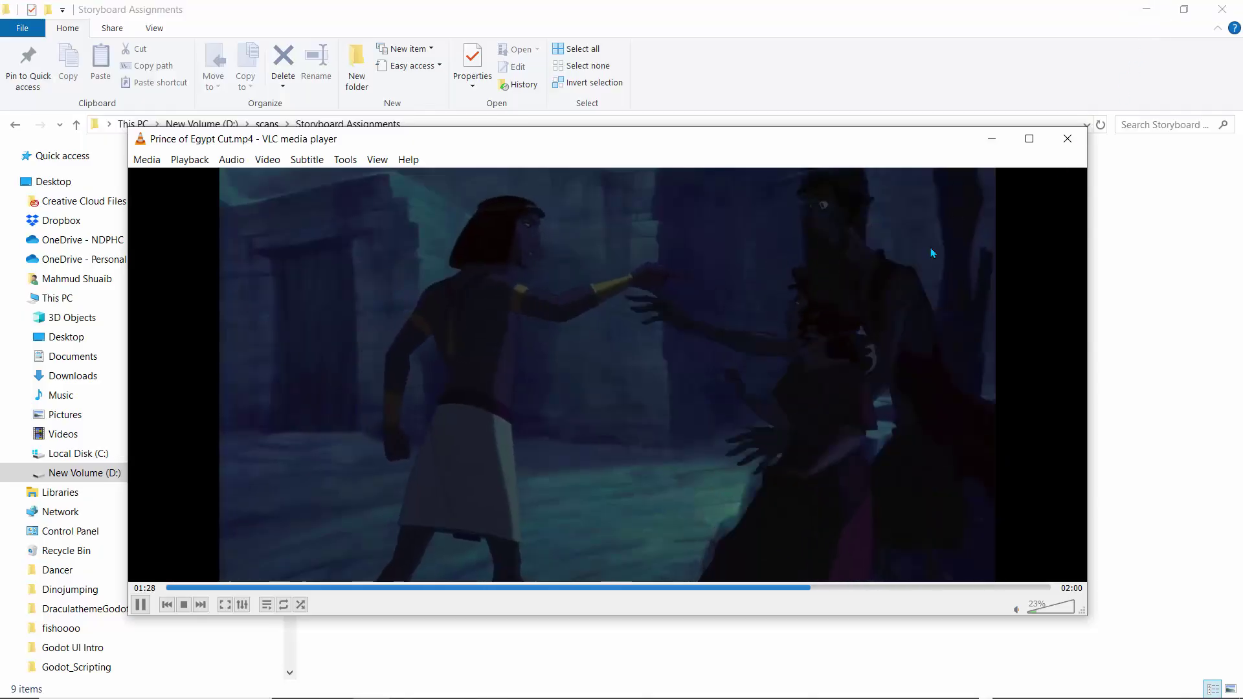
click(419, 147)
mouse_move(418, 146)
mouse_down()
mouse_move(464, 183)
mouse_move(489, 239)
mouse_move(428, 149)
mouse_up()
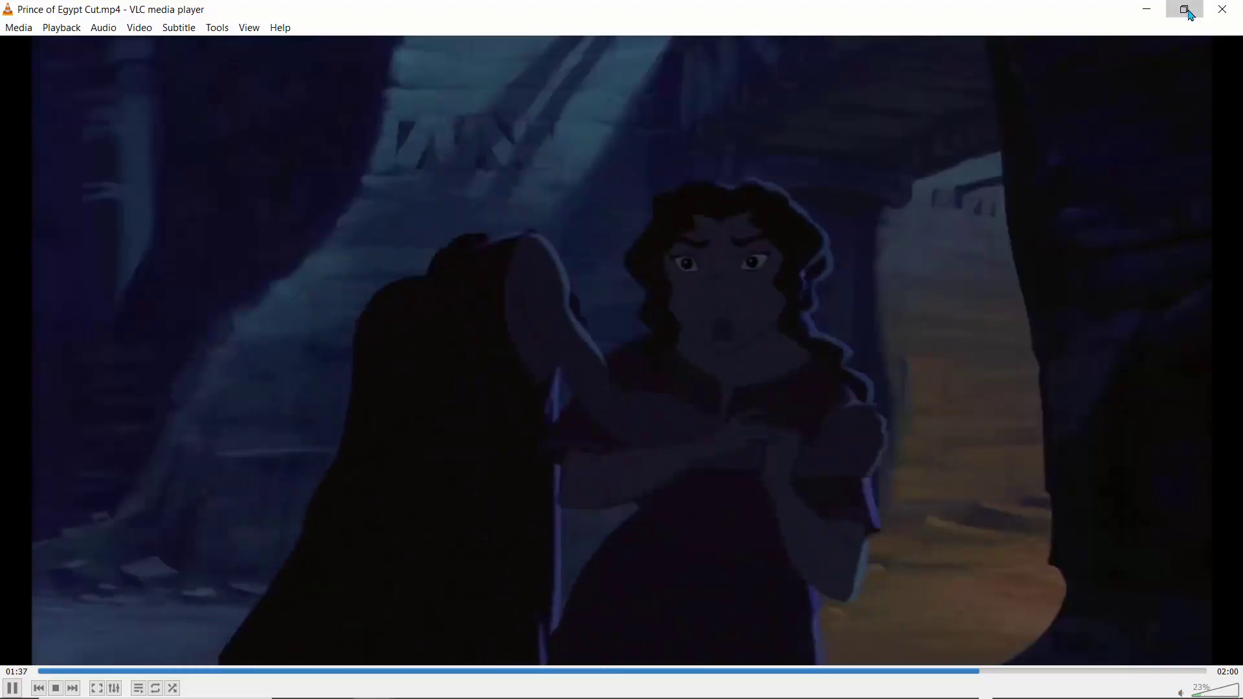
click(1190, 11)
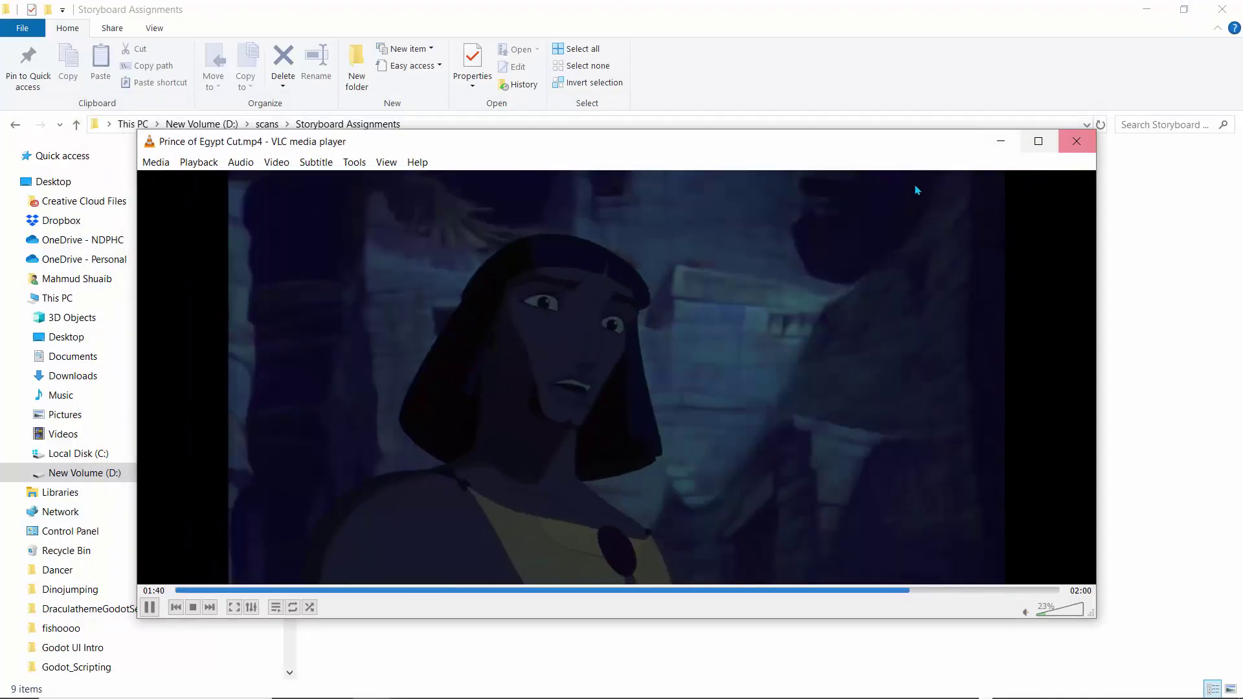
Stop the Prince of Egypt Cut video, play it again, and take two snapshots at different moments
click(194, 608)
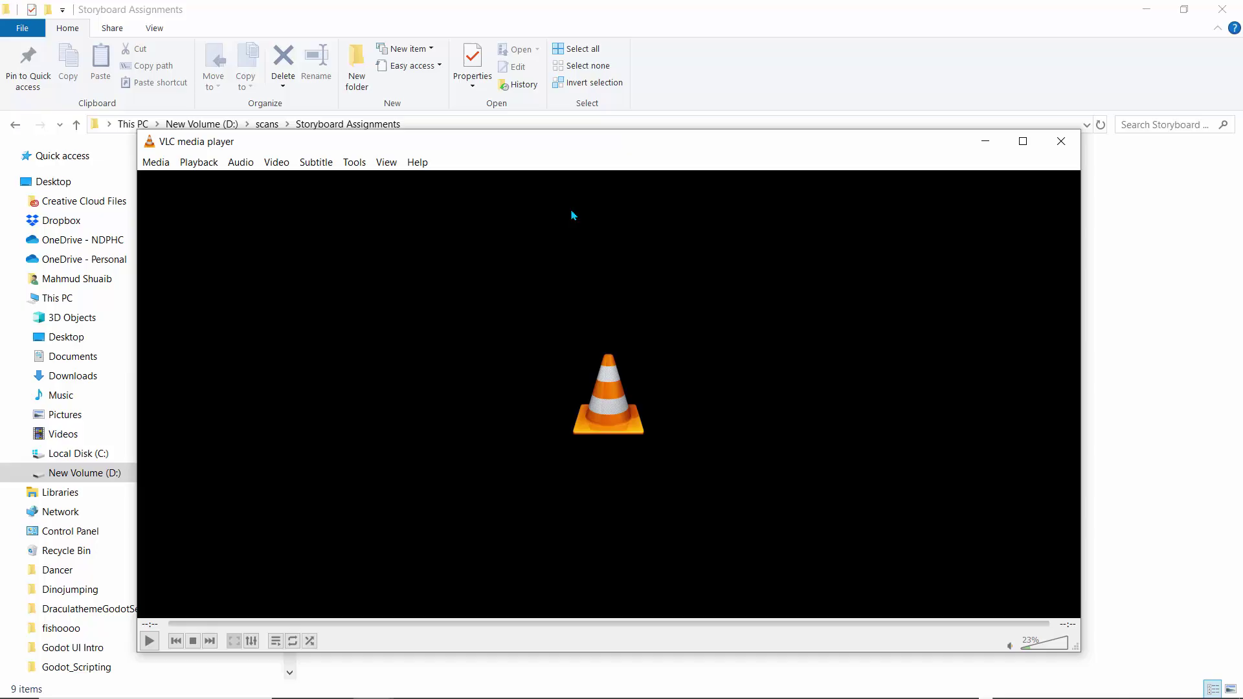
click(150, 641)
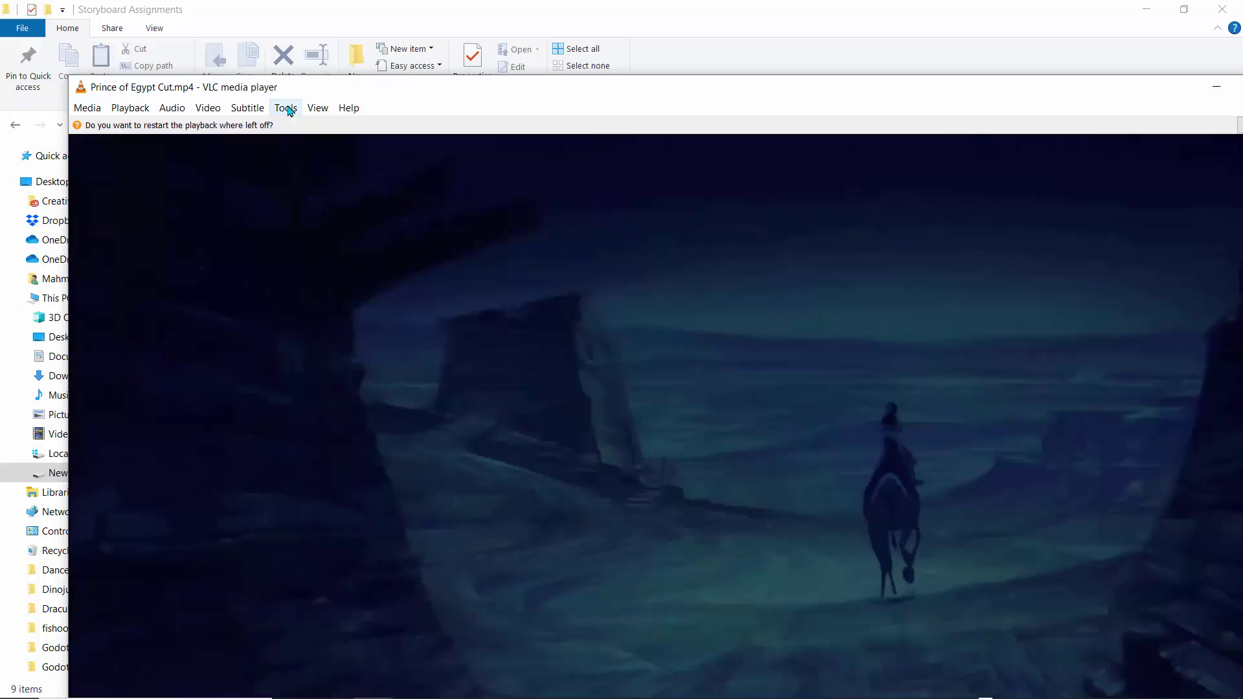
click(286, 109)
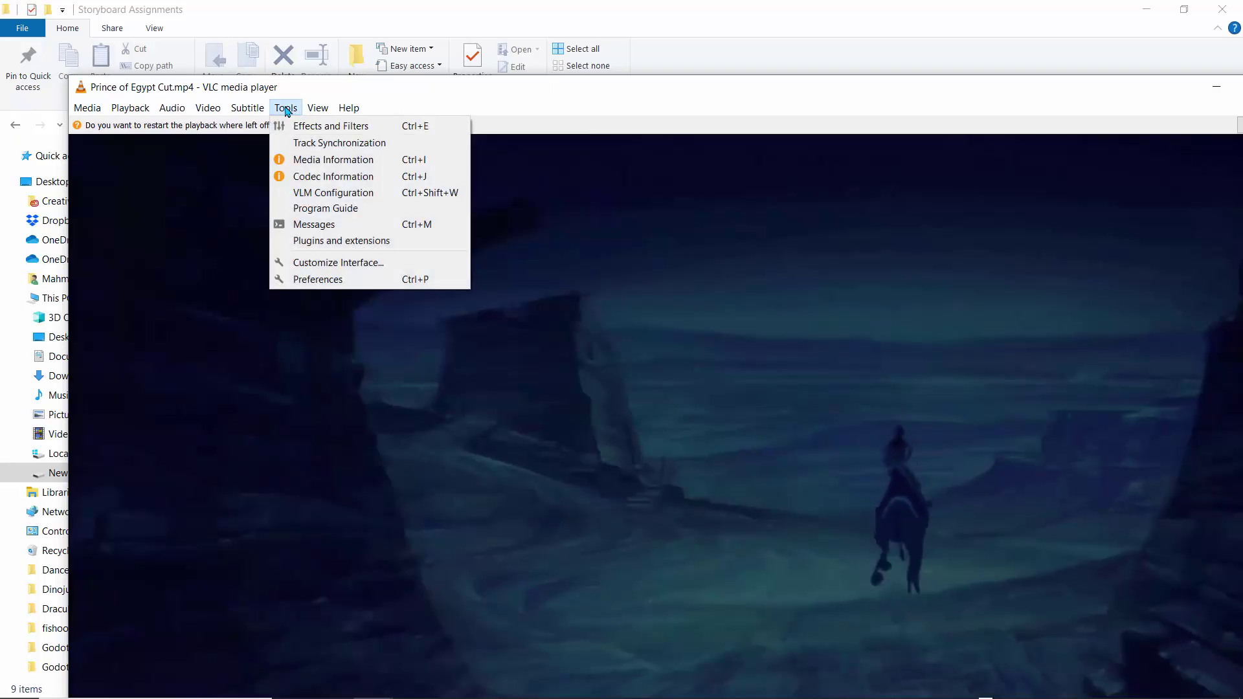
click(286, 108)
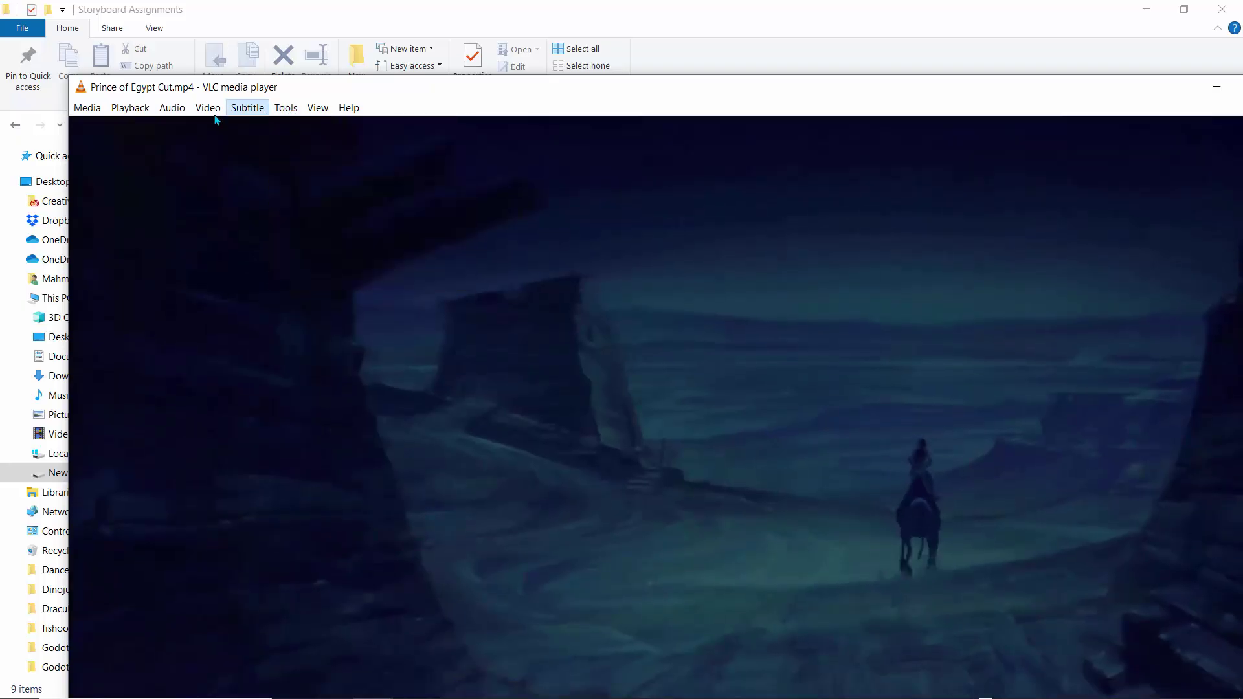
click(208, 108)
click(258, 296)
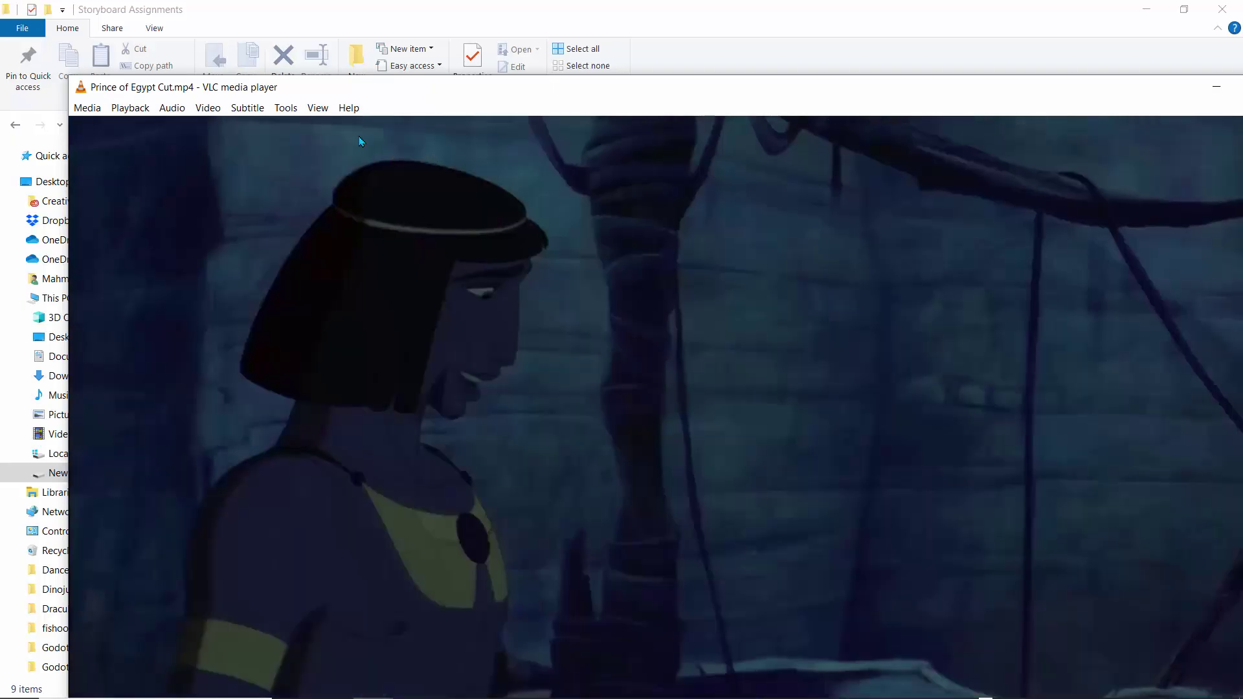
click(208, 108)
click(255, 288)
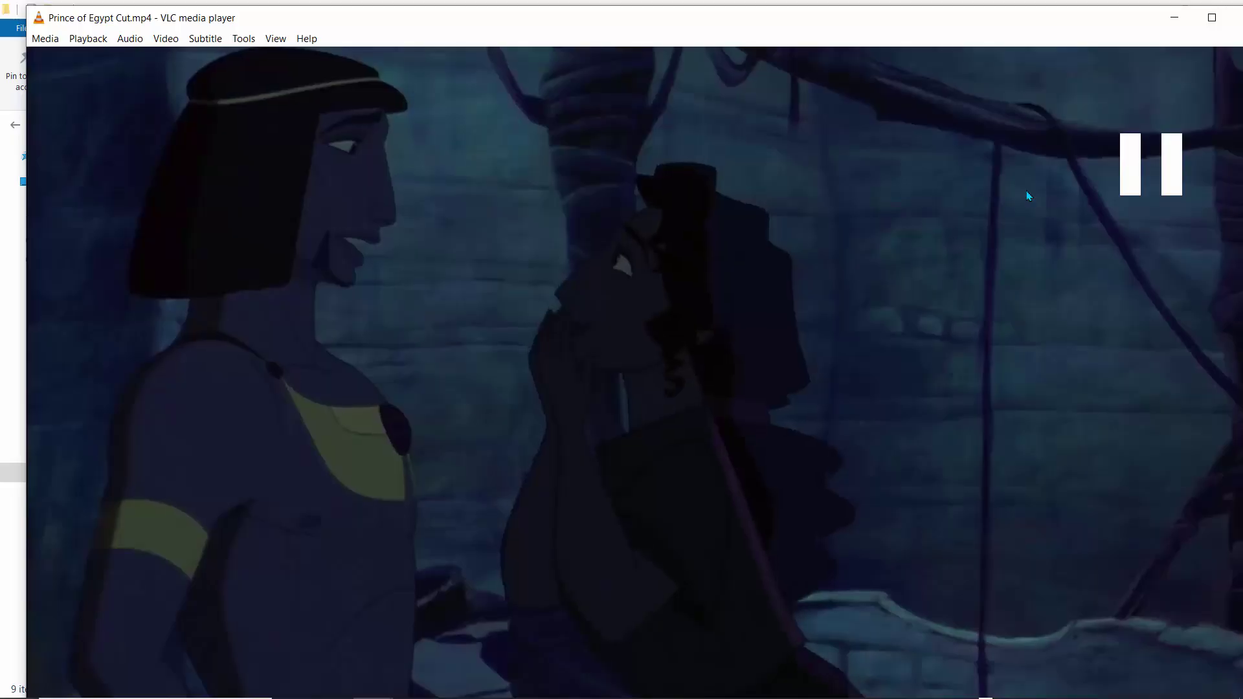
Minimize the player and check the new vlcsnap images in the Pictures folder
click(1174, 18)
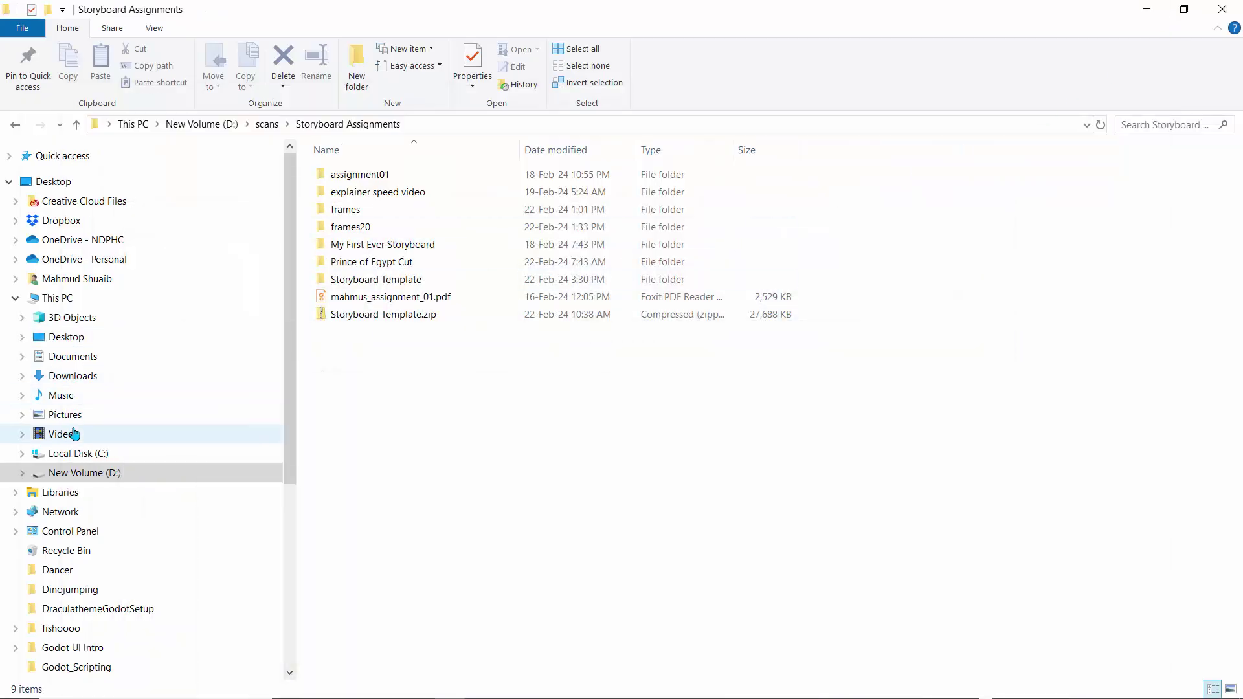
click(67, 415)
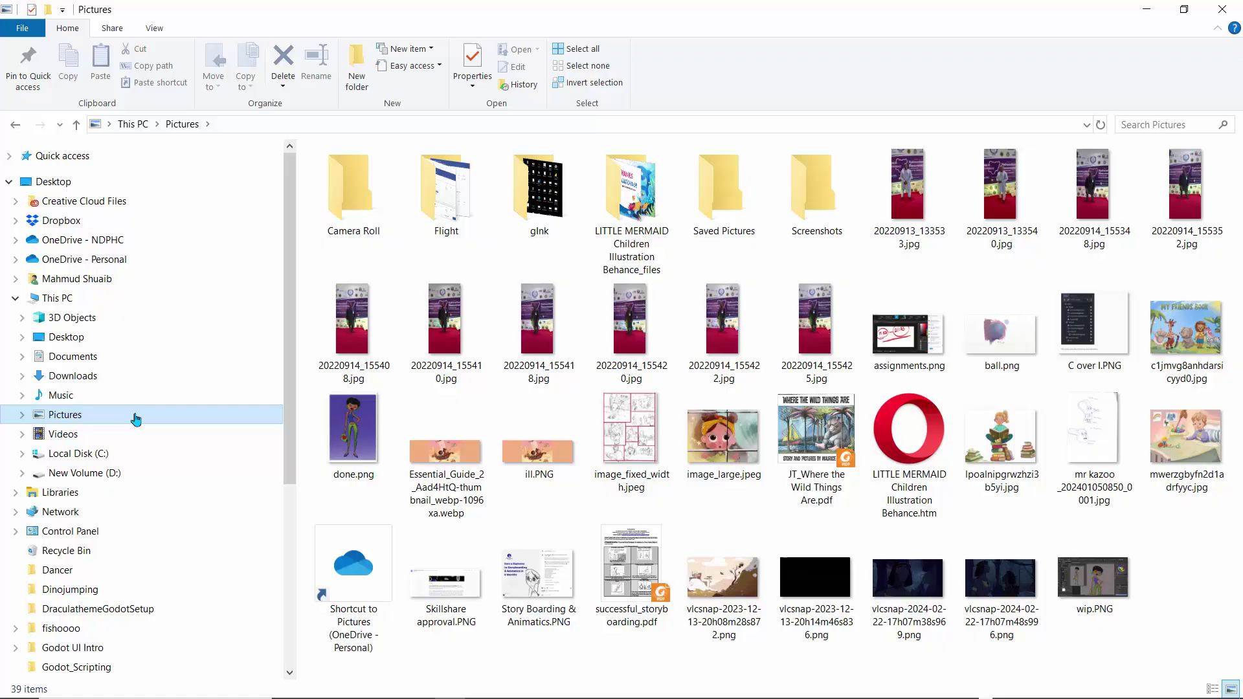
click(905, 590)
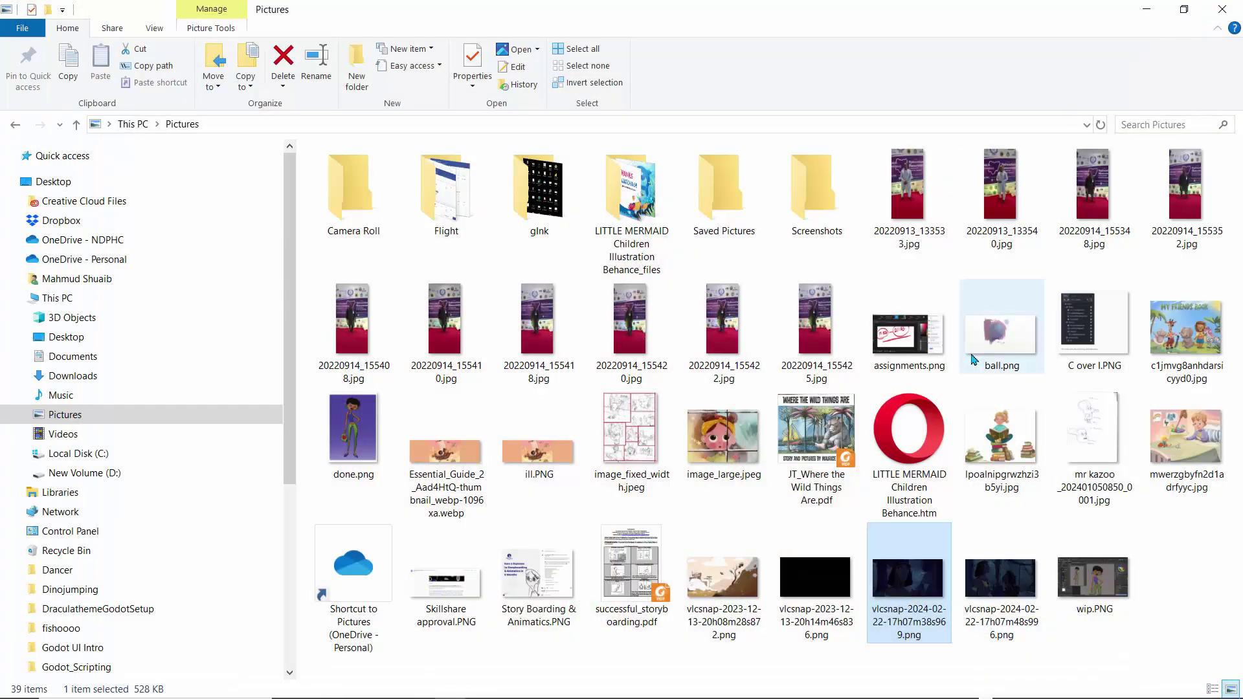
click(1149, 570)
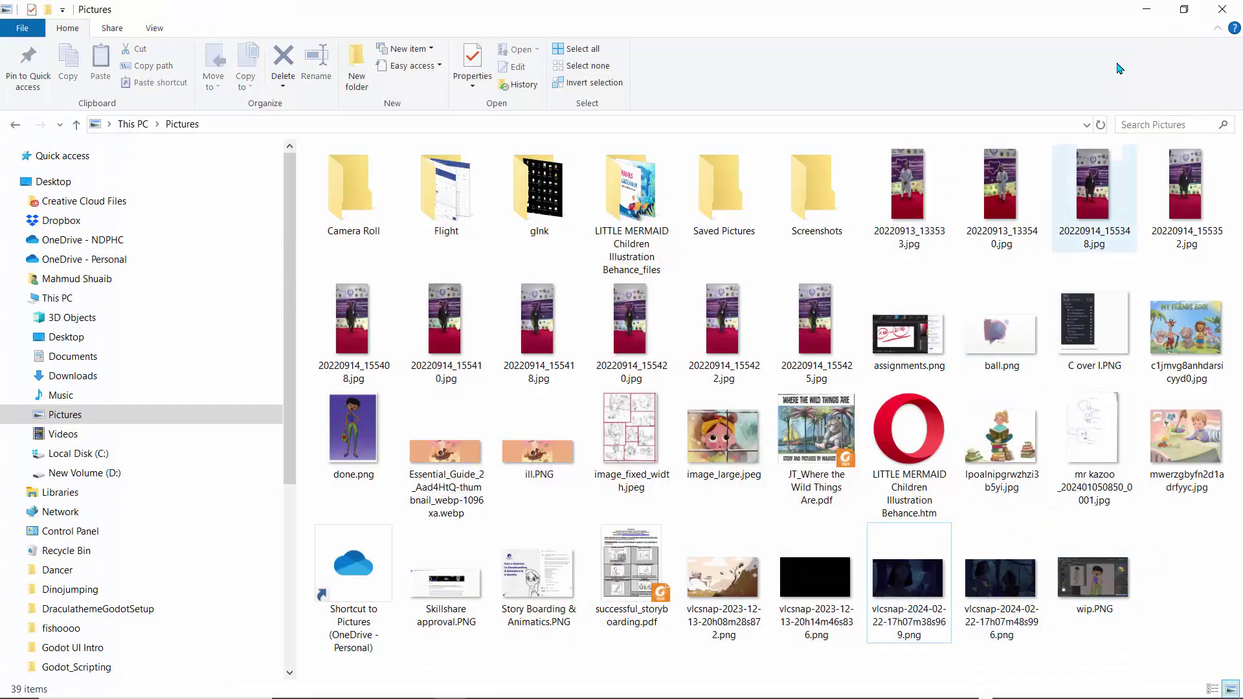
Minimize File Explorer and close the empty VLC media player window
click(1144, 11)
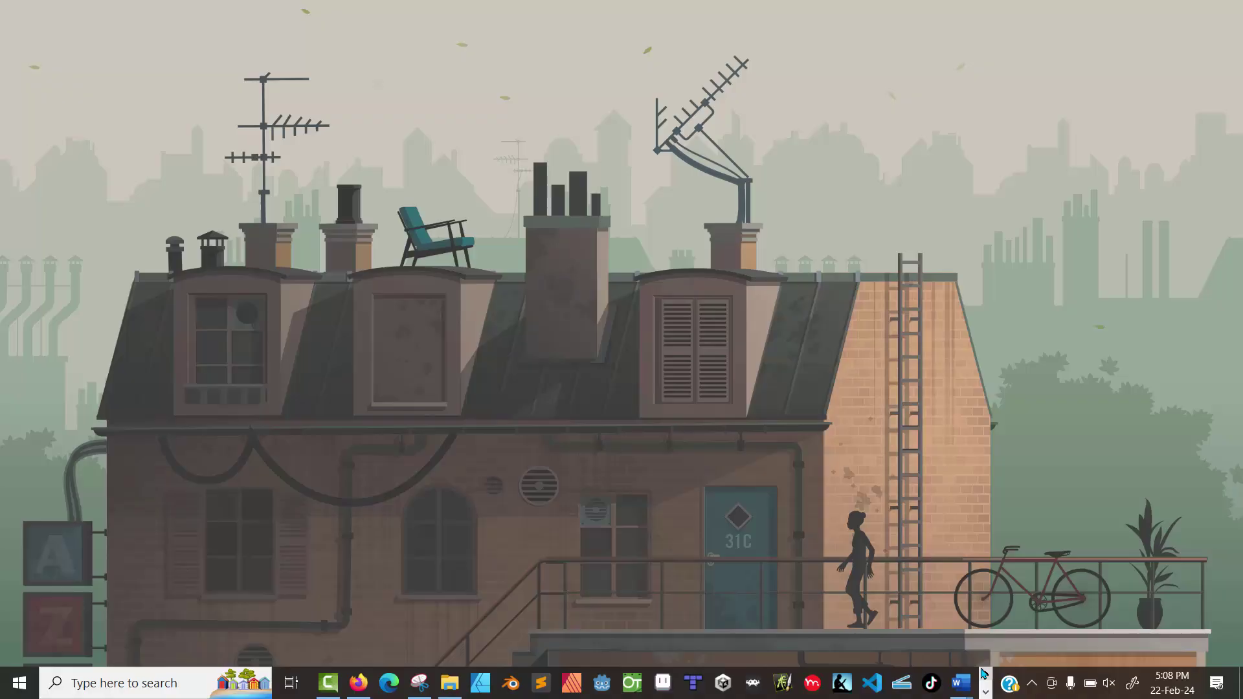
click(986, 694)
mouse_move(374, 684)
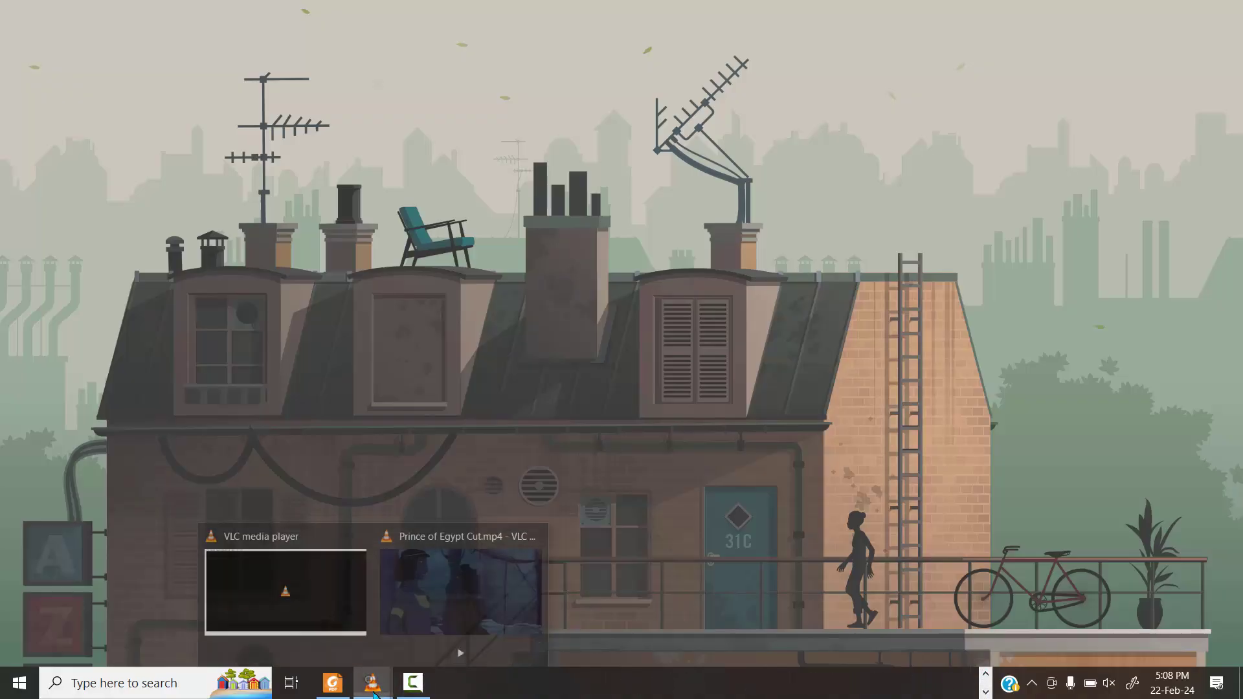
mouse_move(313, 549)
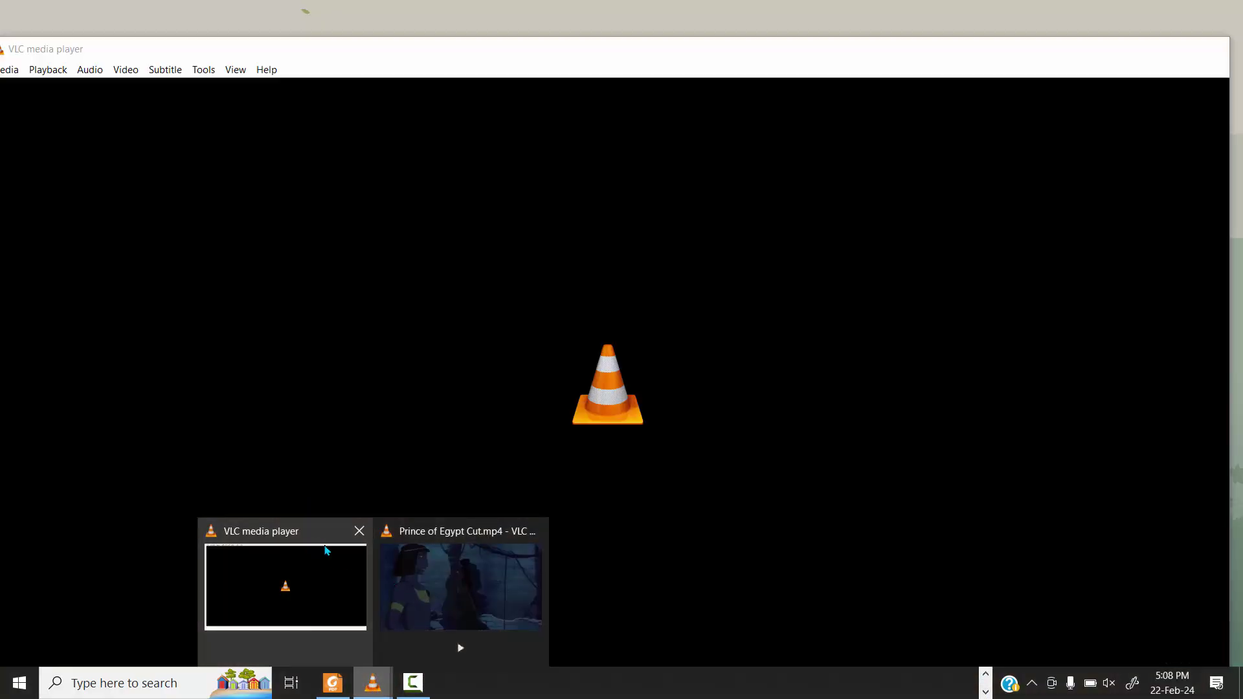
click(359, 532)
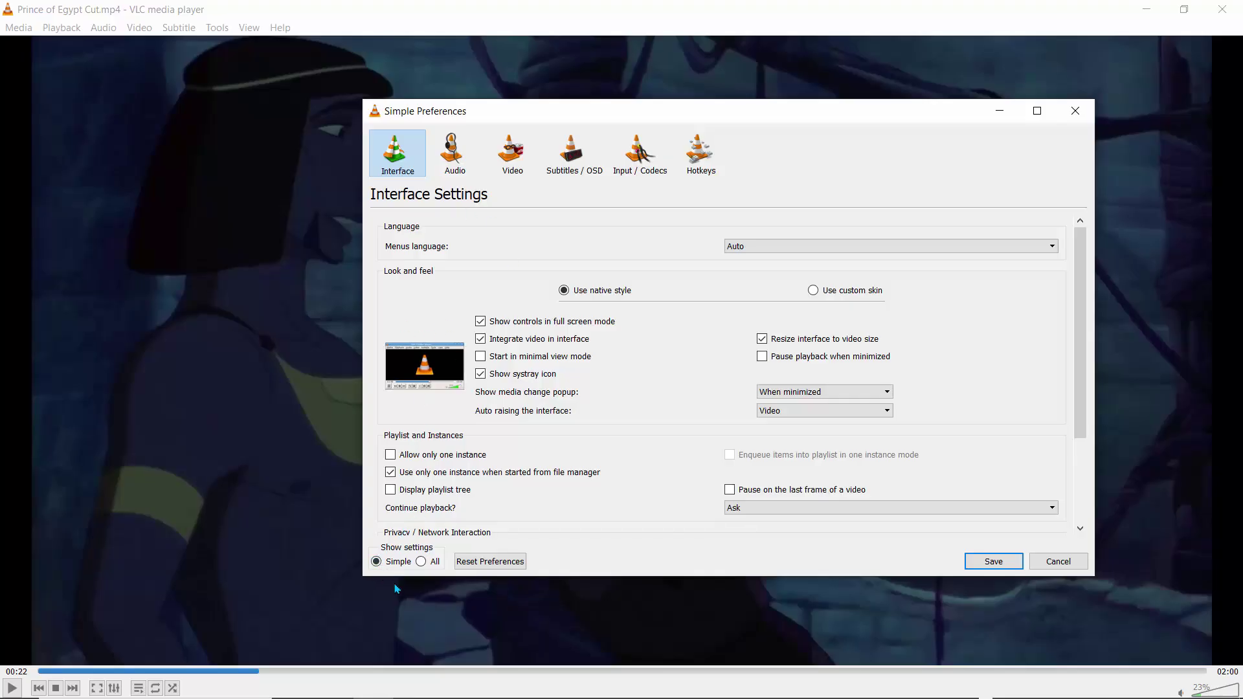
Switch the VLC preferences to show all settings and collapse every category from Advanced to Video
click(421, 562)
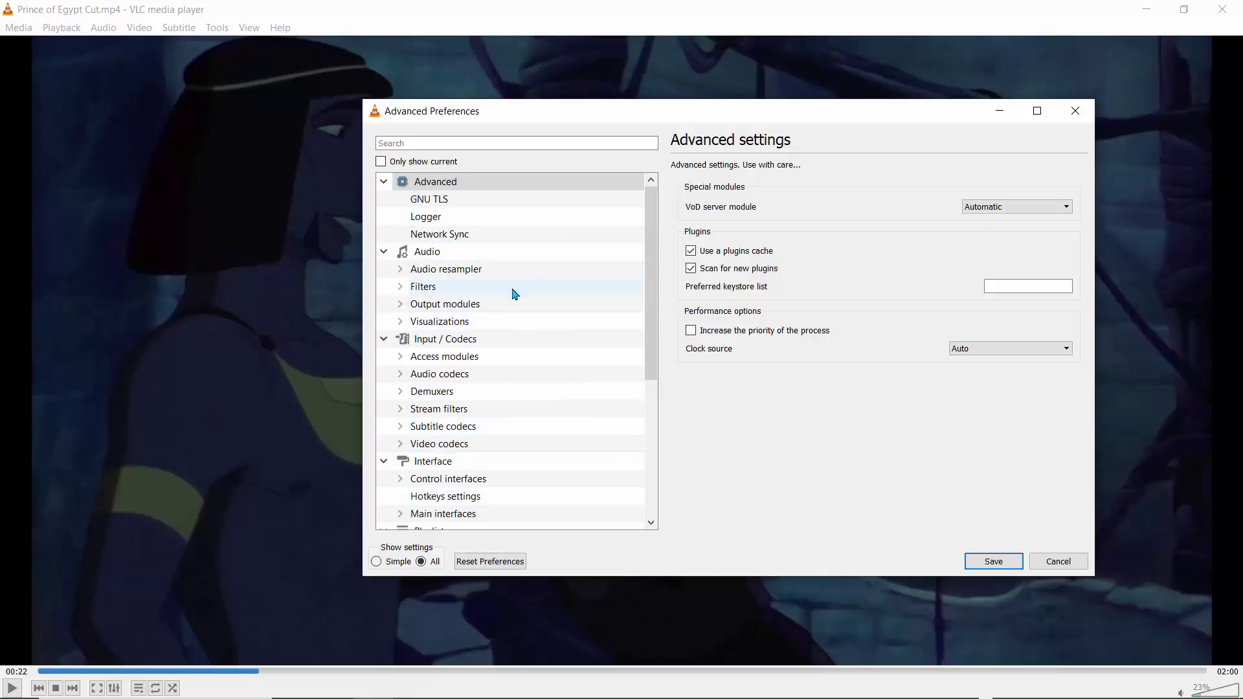
click(386, 188)
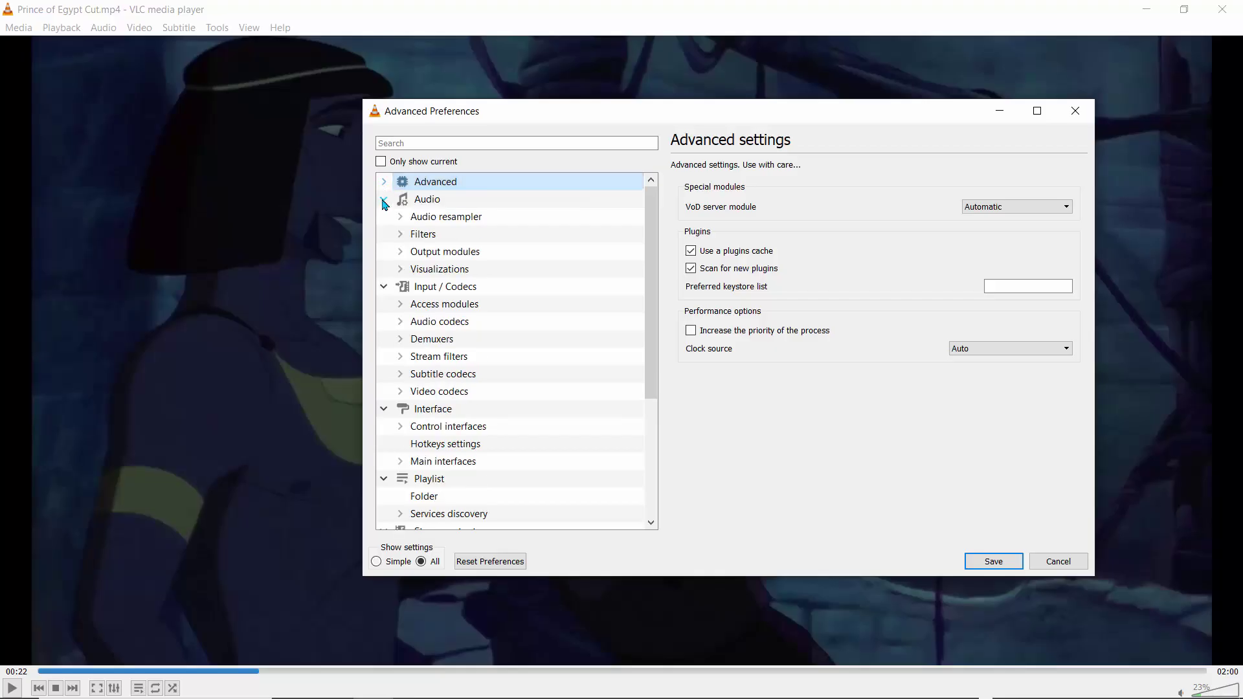
click(385, 200)
click(385, 216)
click(384, 234)
click(384, 251)
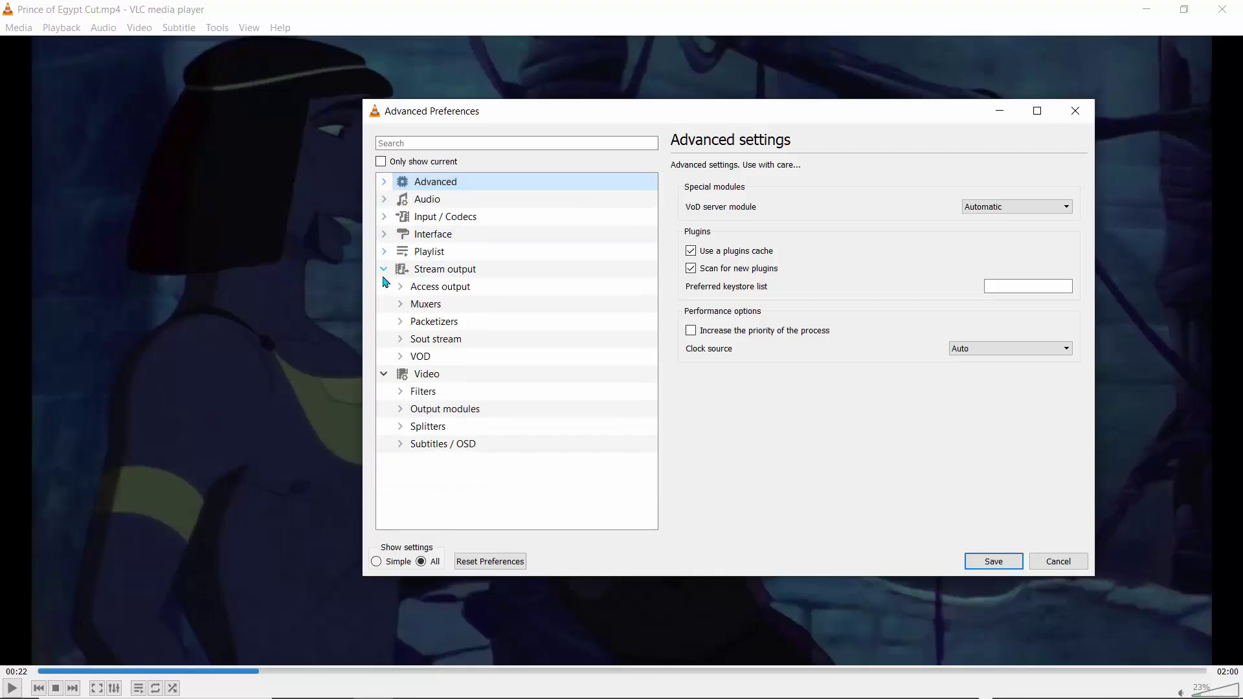
click(384, 268)
click(384, 287)
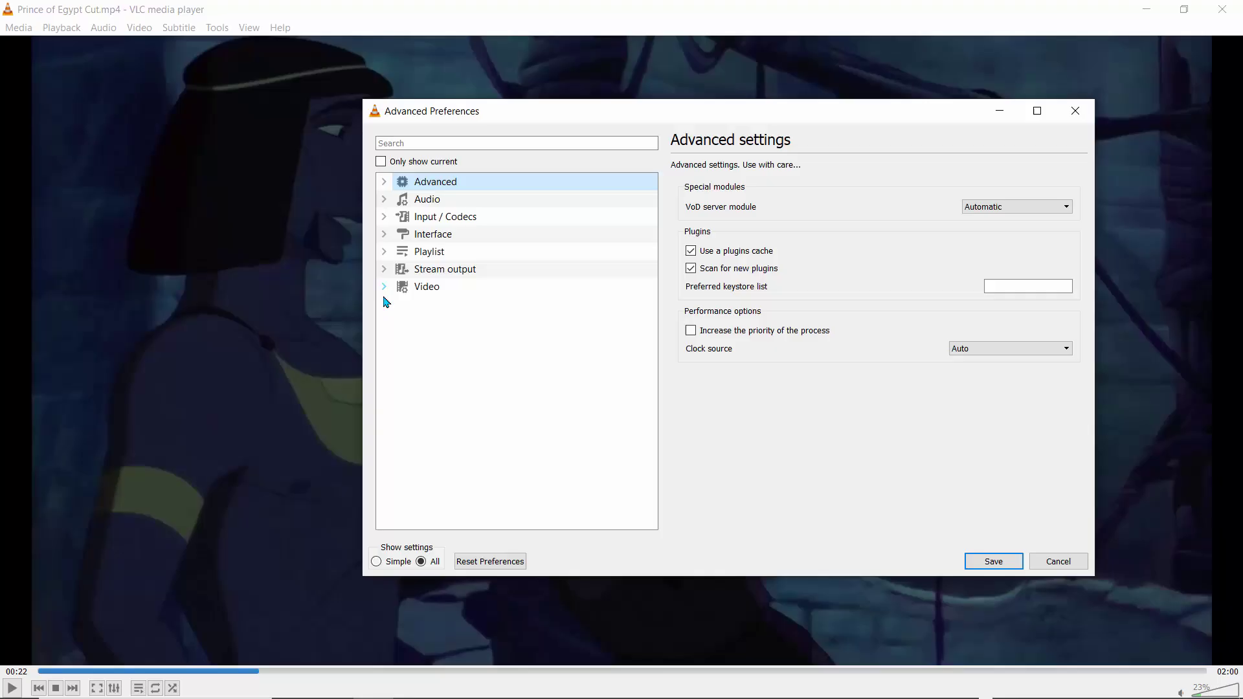
Open the Scene filter settings among the video filters
click(384, 287)
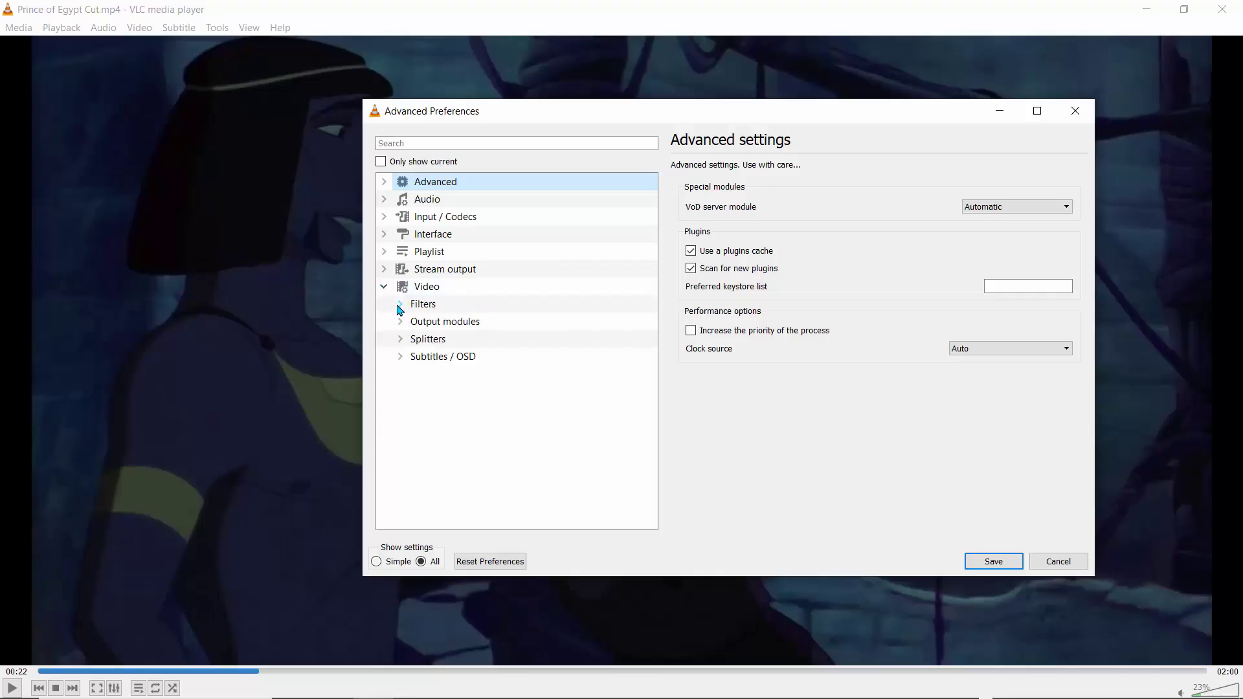
click(400, 304)
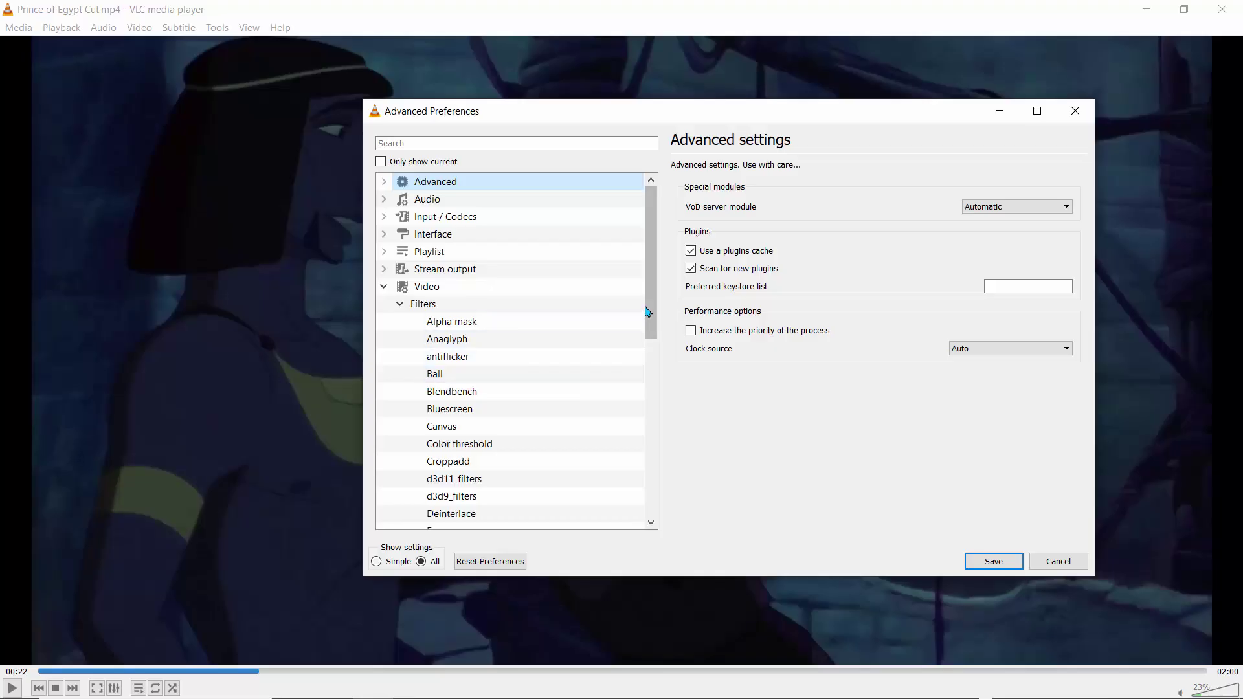
drag(650, 327, 645, 476)
click(453, 427)
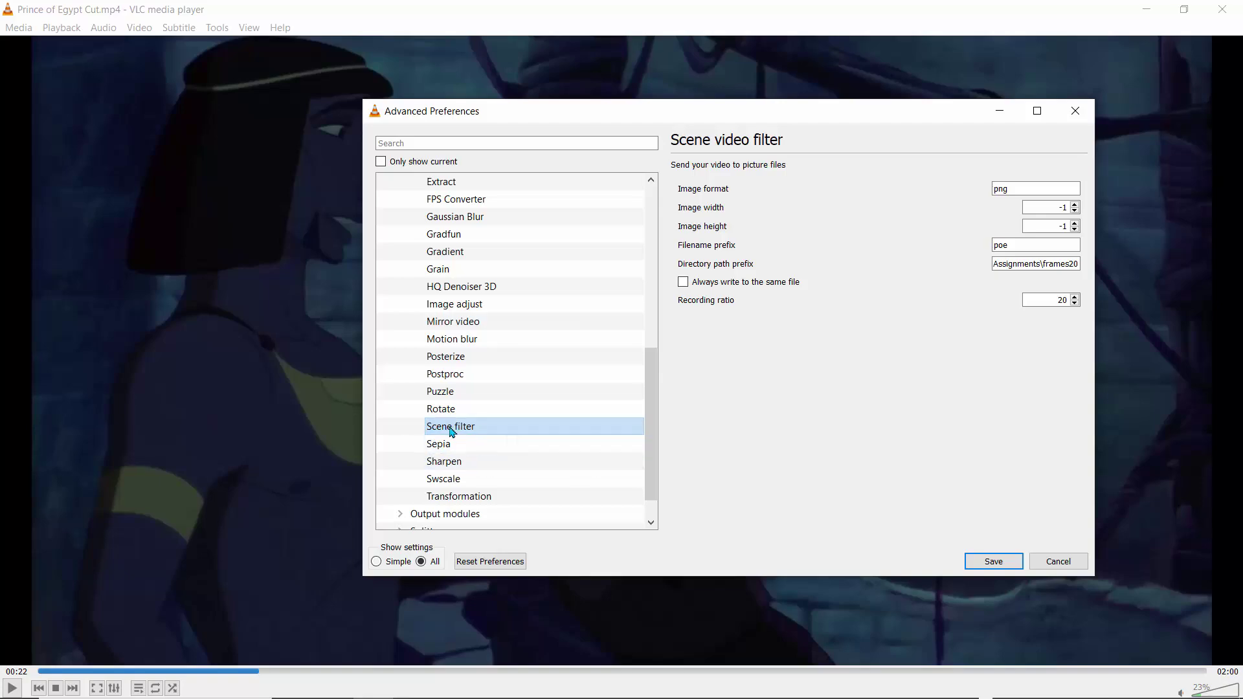
Try an image width of 1920 and height of 1080 for the Scene filter, with png as the image format
click(1015, 188)
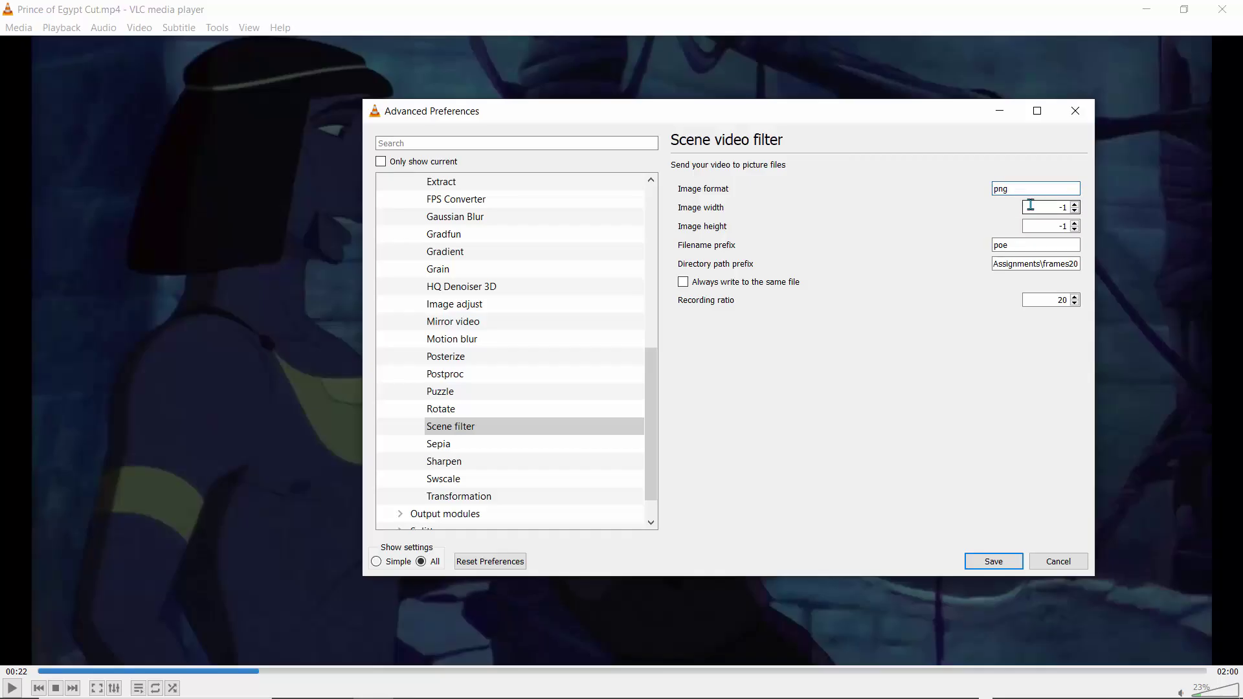
key(BackSpace)
double_click(1057, 207)
text(1920)
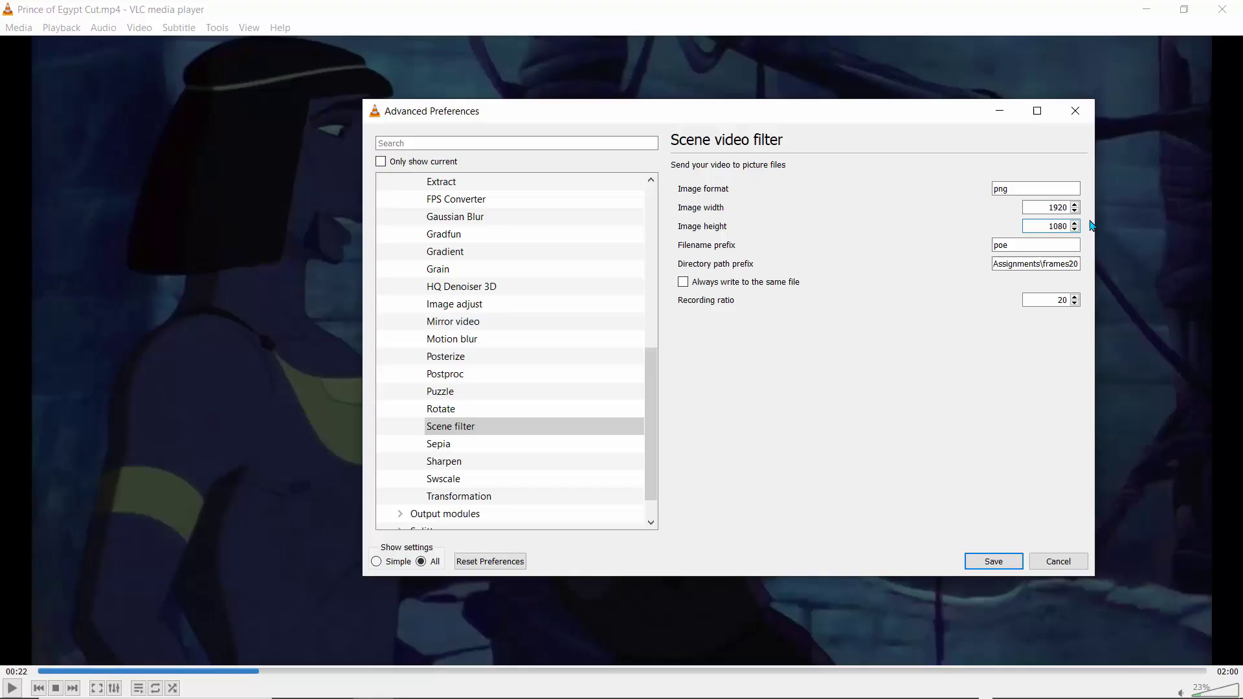
Set the Scene filter's image width and height to -1 and its filename prefix to scene
drag(1034, 207, 1111, 226)
text(-1)
drag(1048, 229, 1068, 226)
text(-1)
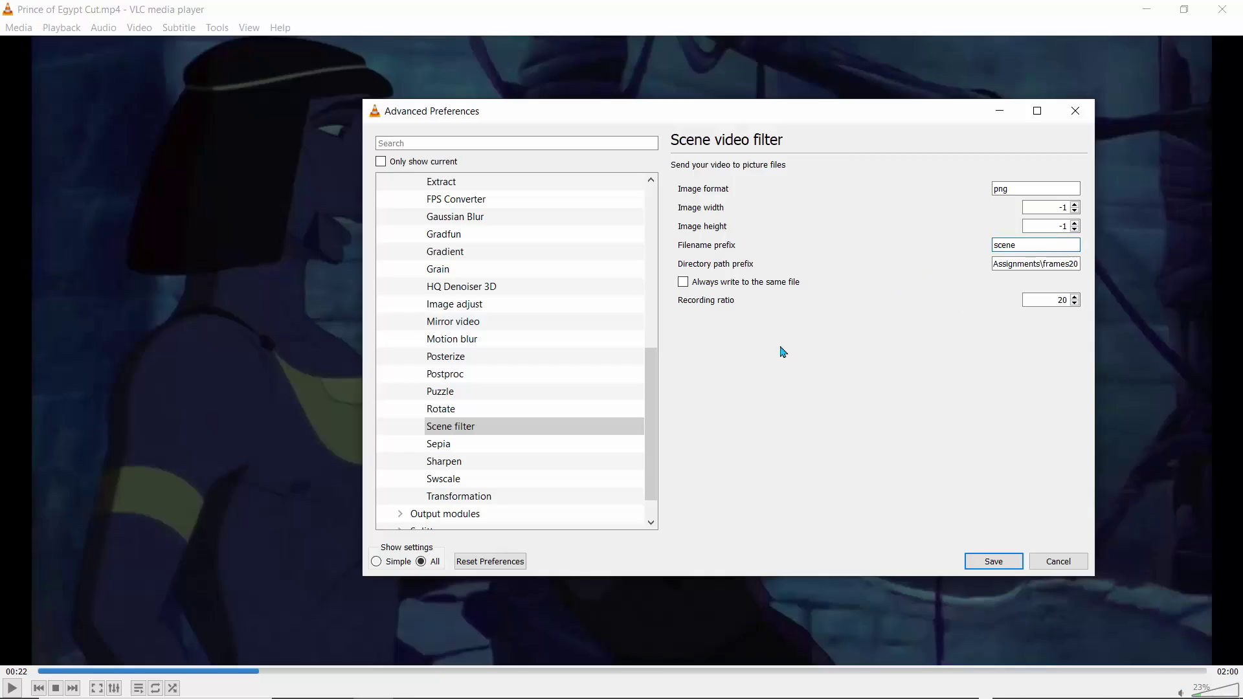
Clear the Scene filter's directory path prefix
drag(998, 263, 1138, 270)
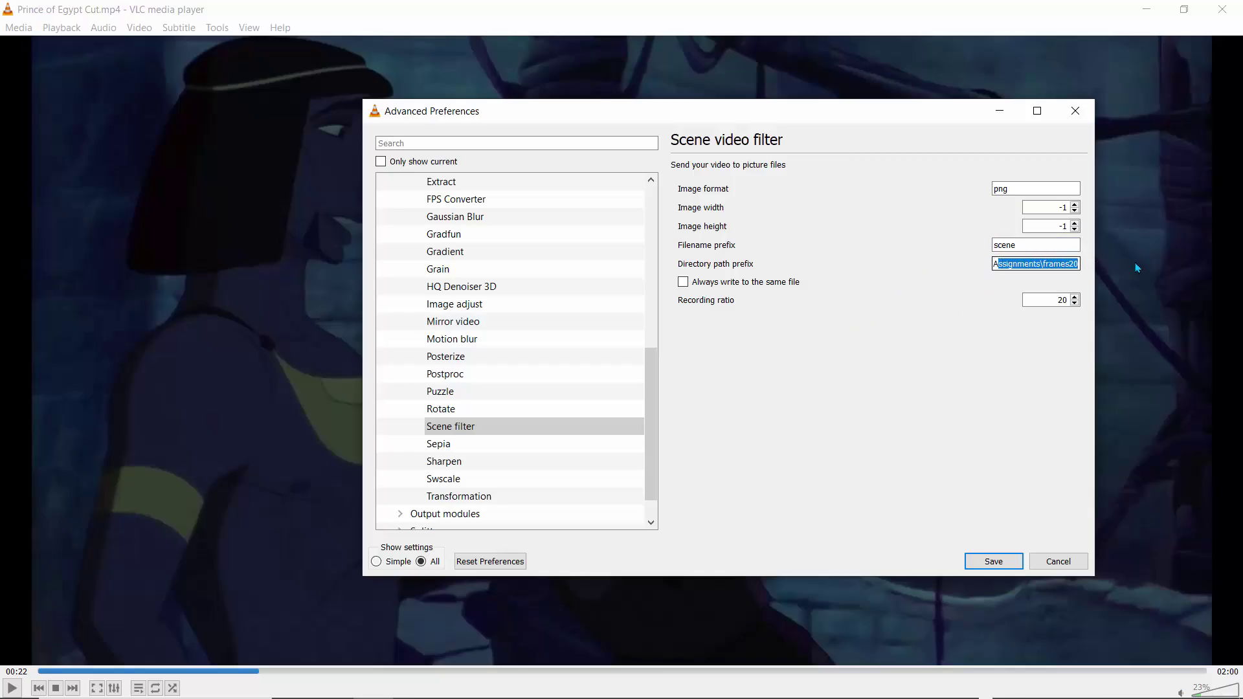
text(D:\scans\Storyboard)
key(BackSpace)
key(BackSpace)
key(BackSpace)
key(BackSpace)
key(BackSpace)
key(BackSpace)
key(BackSpace)
key(BackSpace)
key(BackSpace)
key(BackSpace)
key(BackSpace)
key(BackSpace)
key(BackSpace)
key(BackSpace)
key(BackSpace)
key(BackSpace)
key(BackSpace)
key(BackSpace)
key(BackSpace)
key(BackSpace)
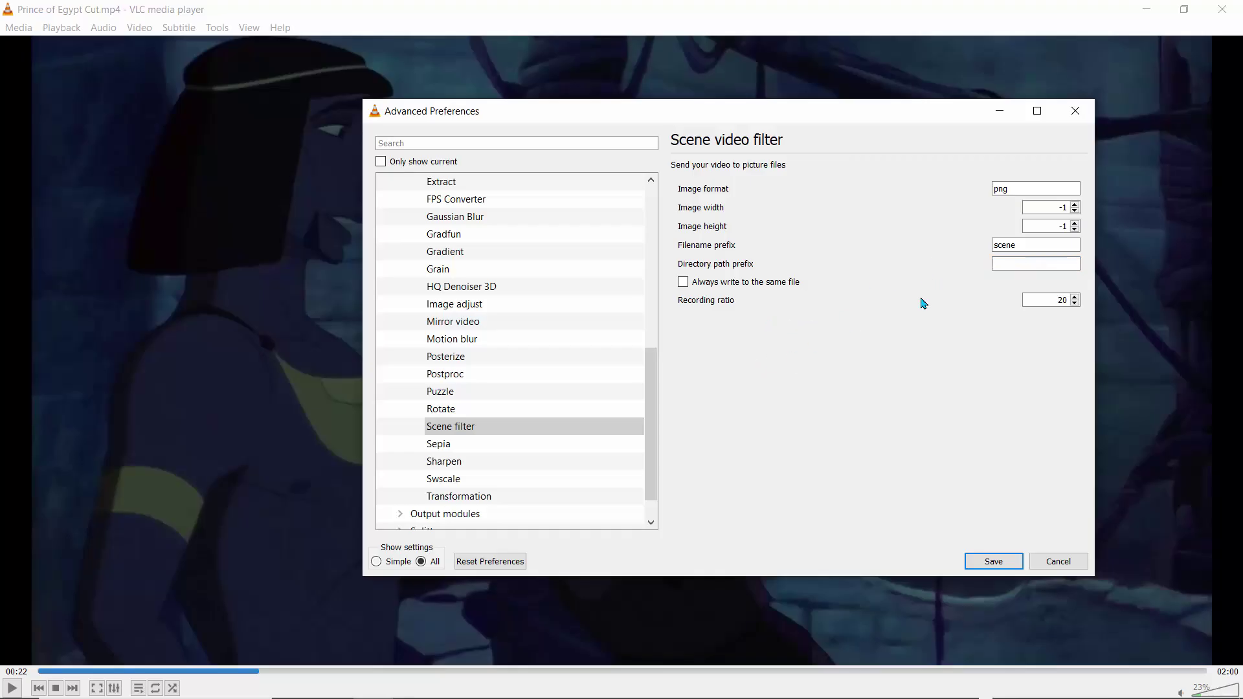
click(1000, 261)
click(995, 245)
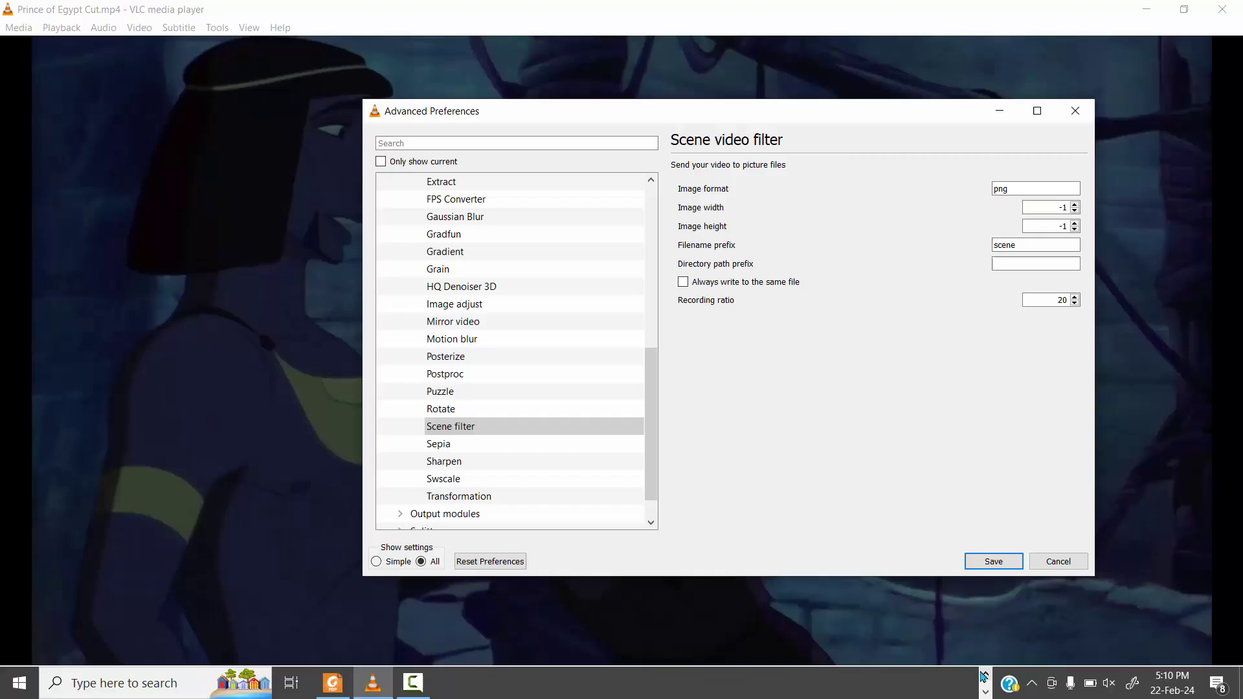
Switch to File Explorer and create a folder named poe in the Videos folder
click(451, 683)
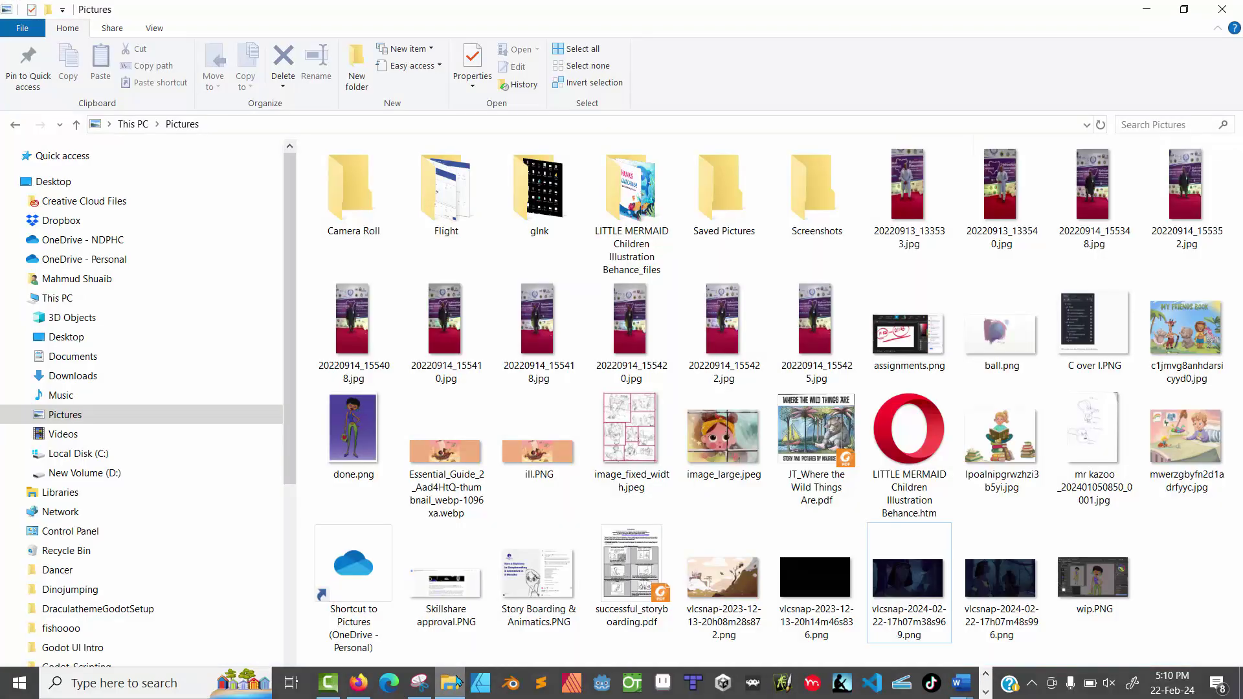
click(72, 434)
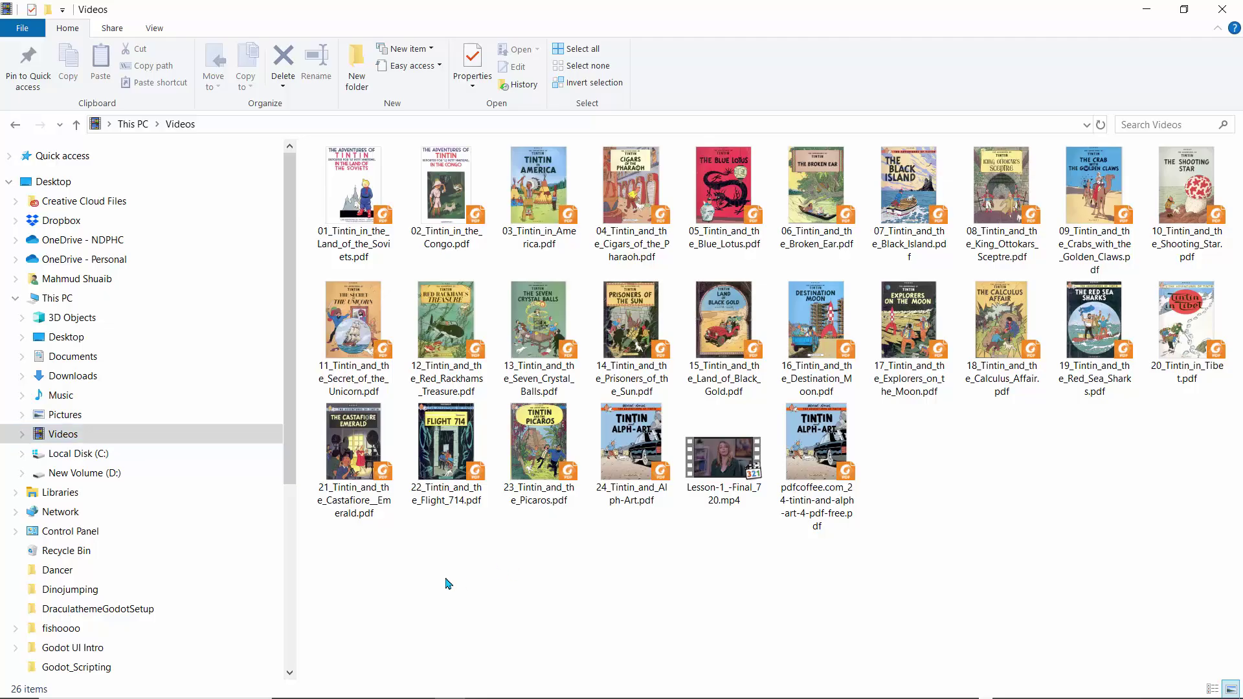
right_click(452, 572)
mouse_move(492, 542)
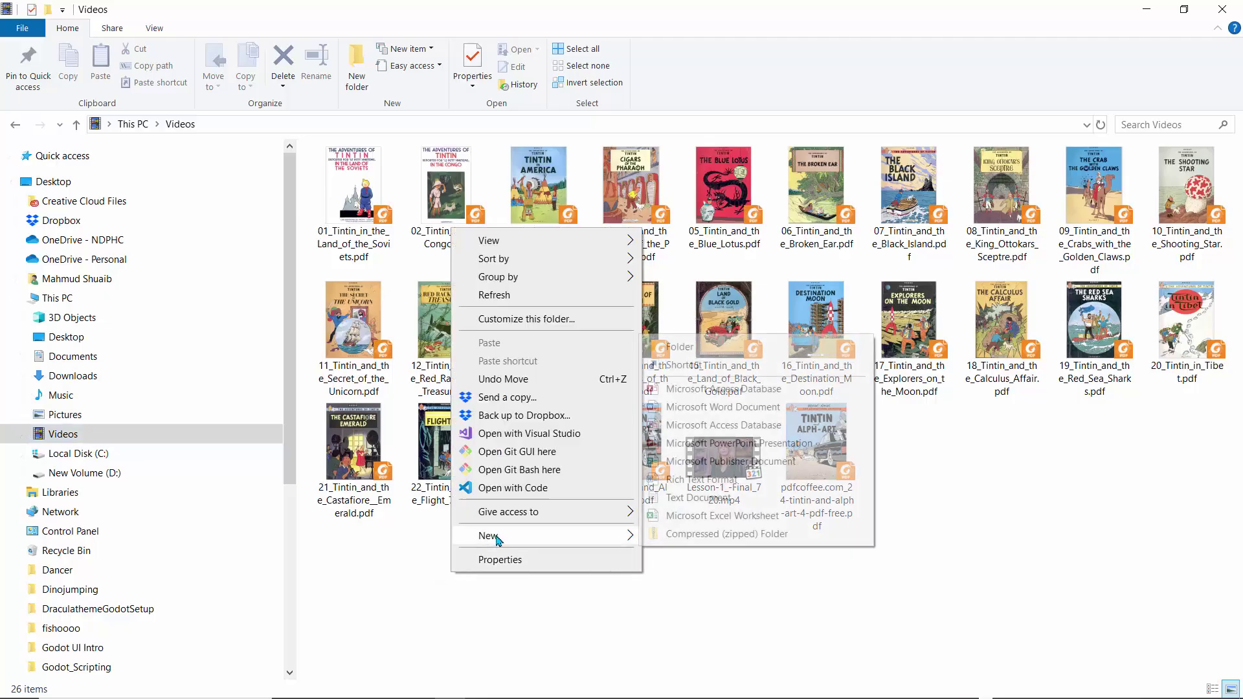
click(679, 348)
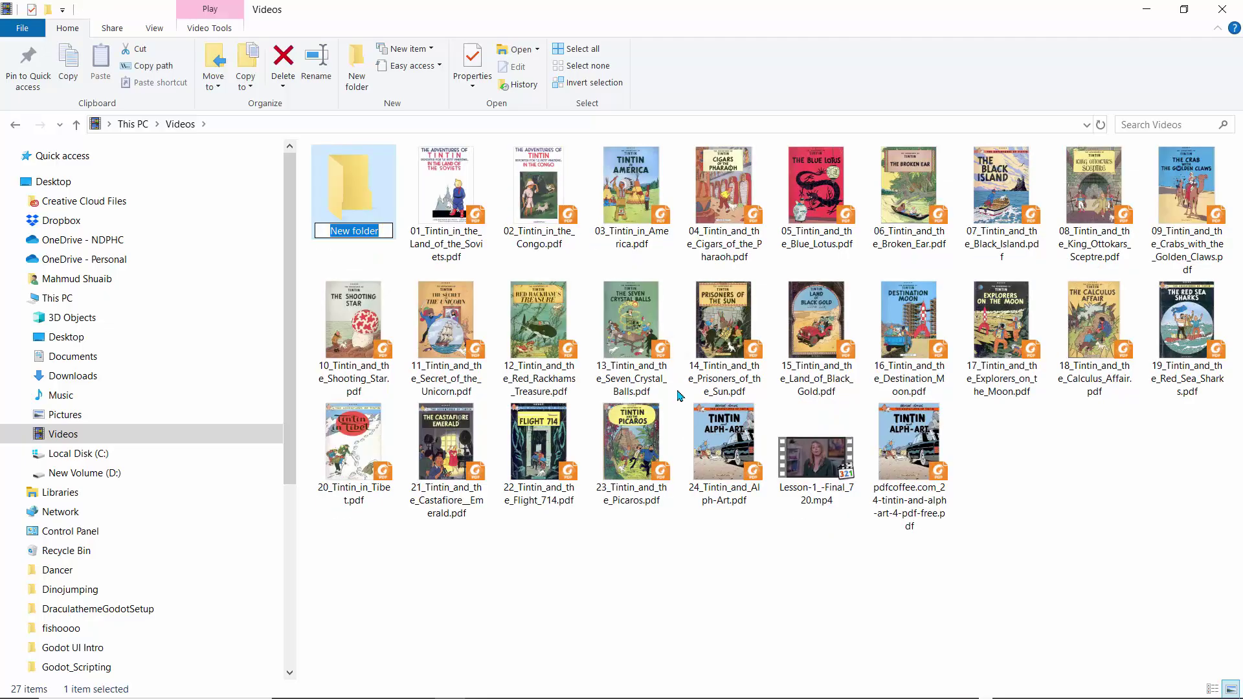
text(poe)
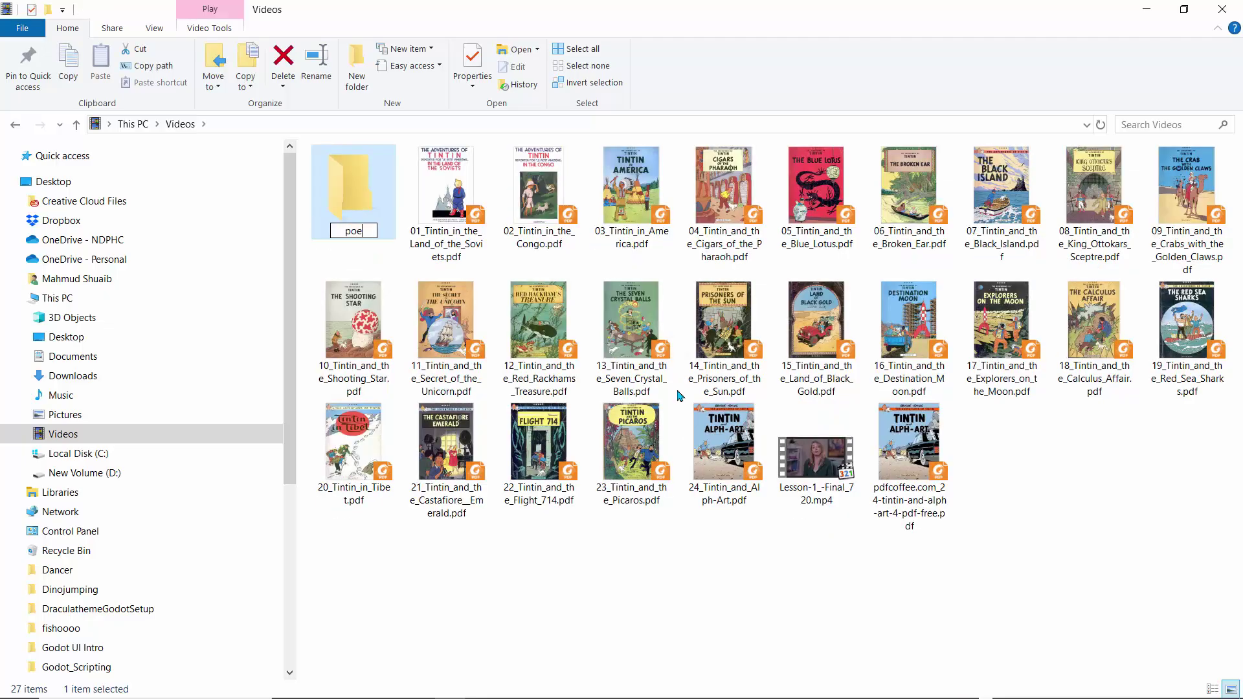
click(451, 601)
Open the new poe folder and copy its full path, C:\Users\PC\Videos\poe
click(360, 212)
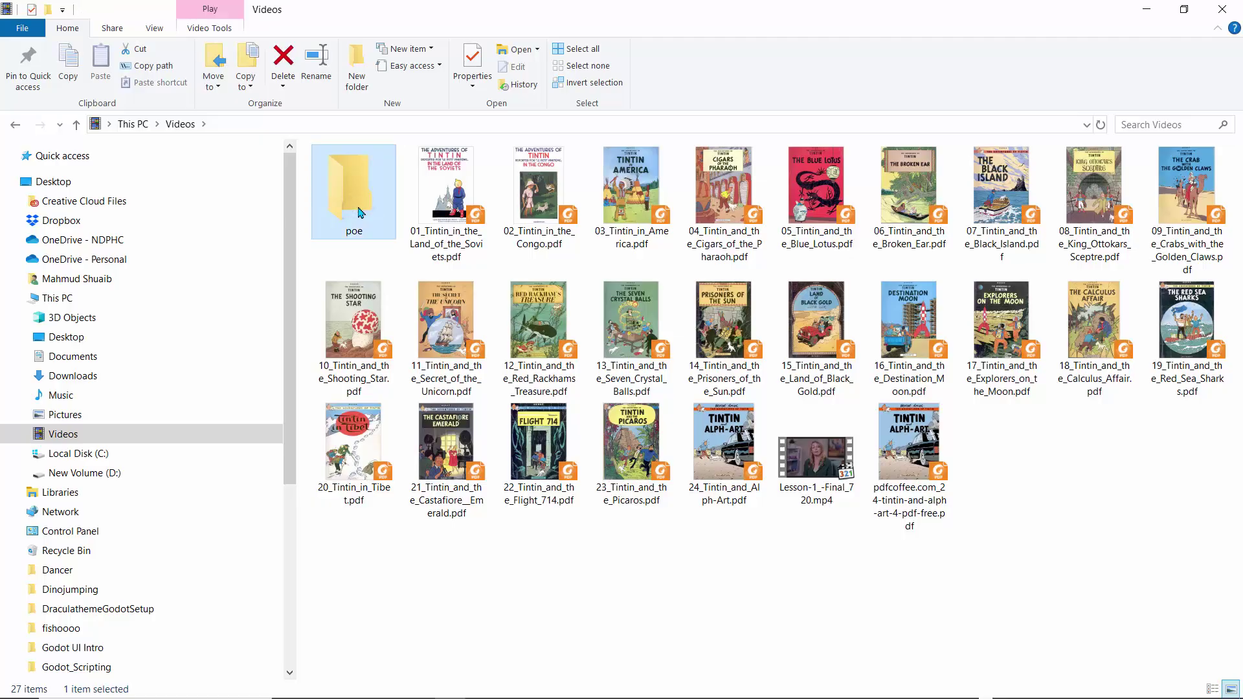
double_click(361, 212)
click(345, 124)
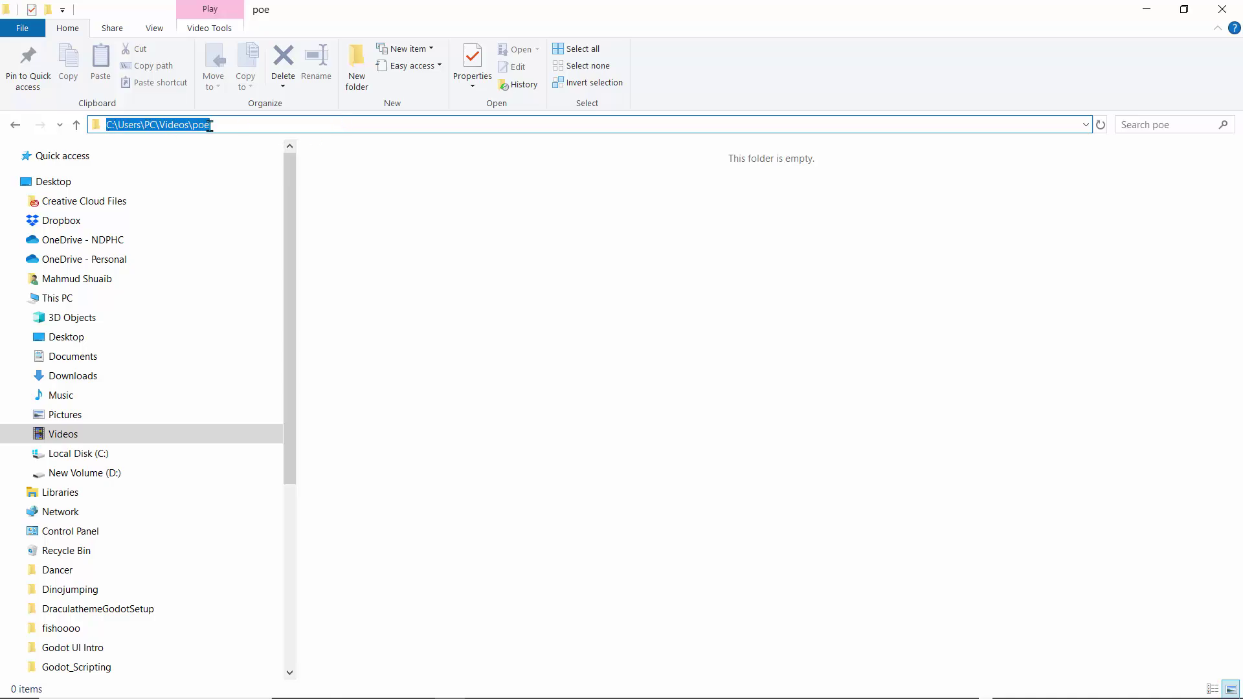
right_click(175, 125)
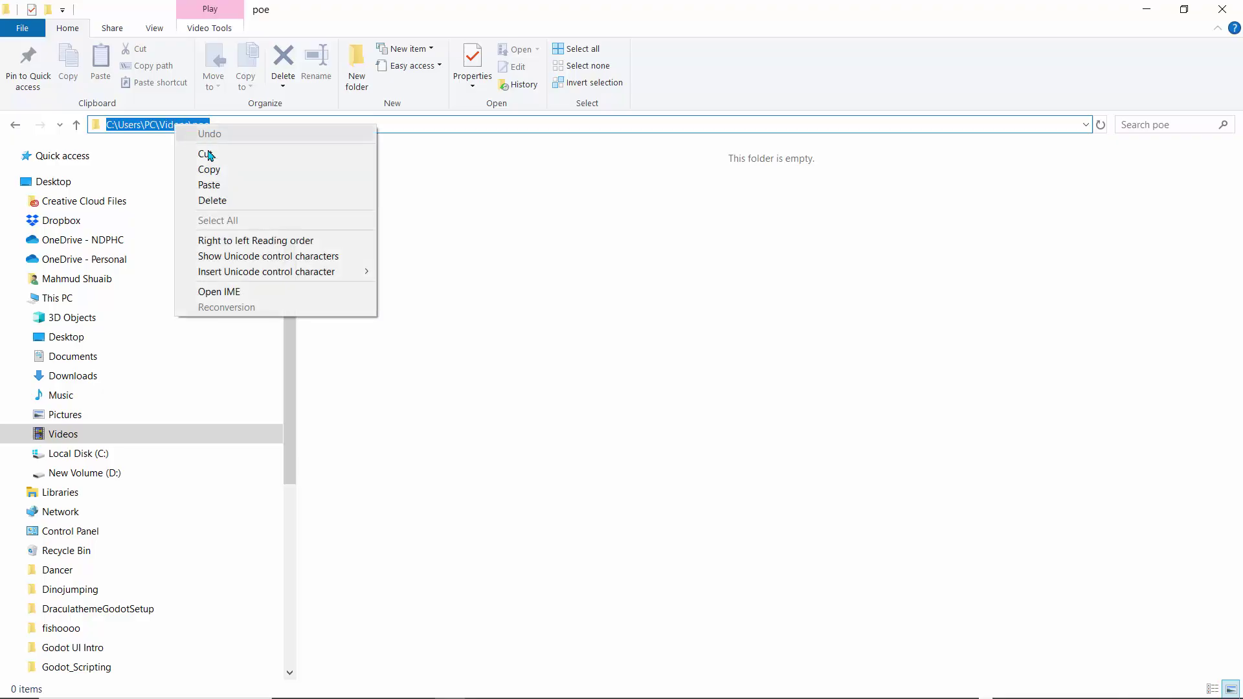
click(209, 169)
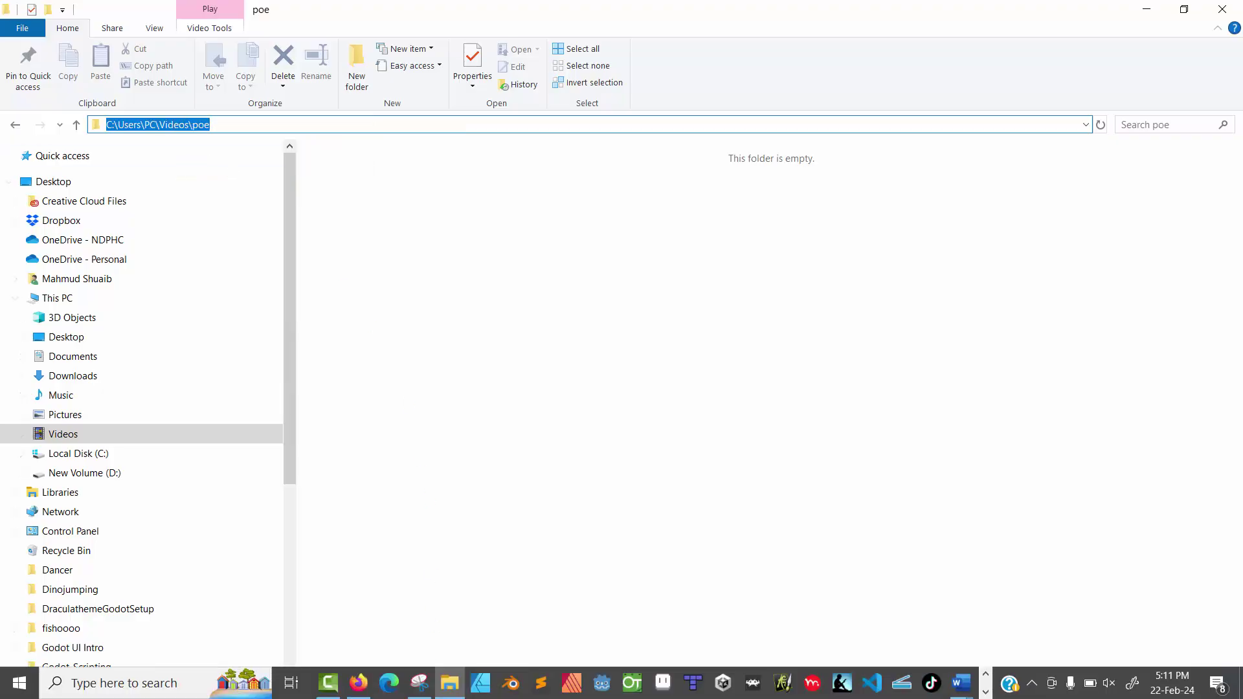
Switch back to VLC and paste C:\Users\PC\Videos\poe as the Scene filter's directory path prefix
click(986, 691)
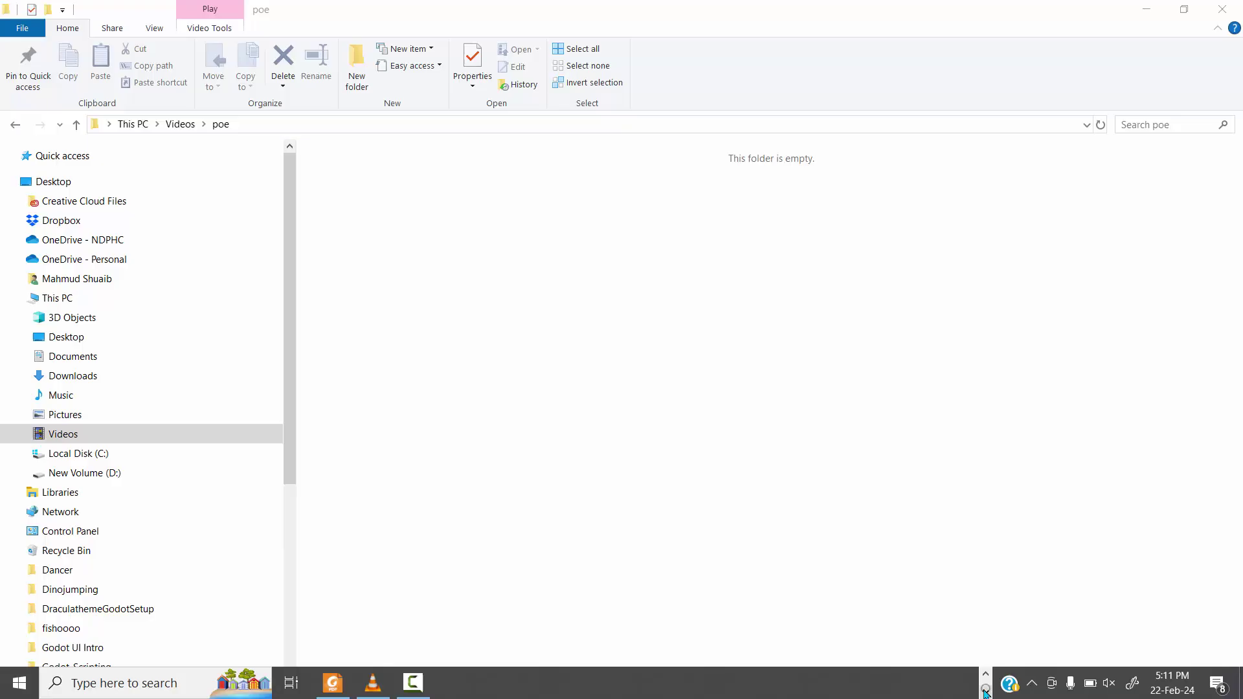
click(373, 684)
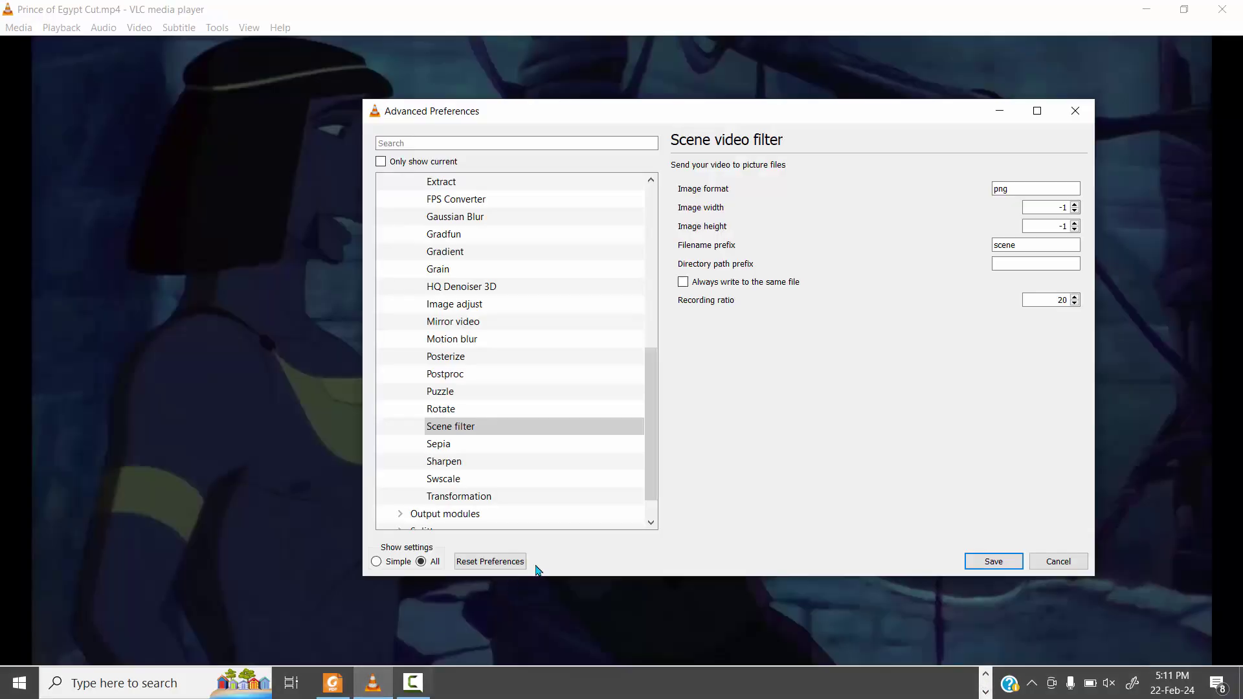
click(1004, 264)
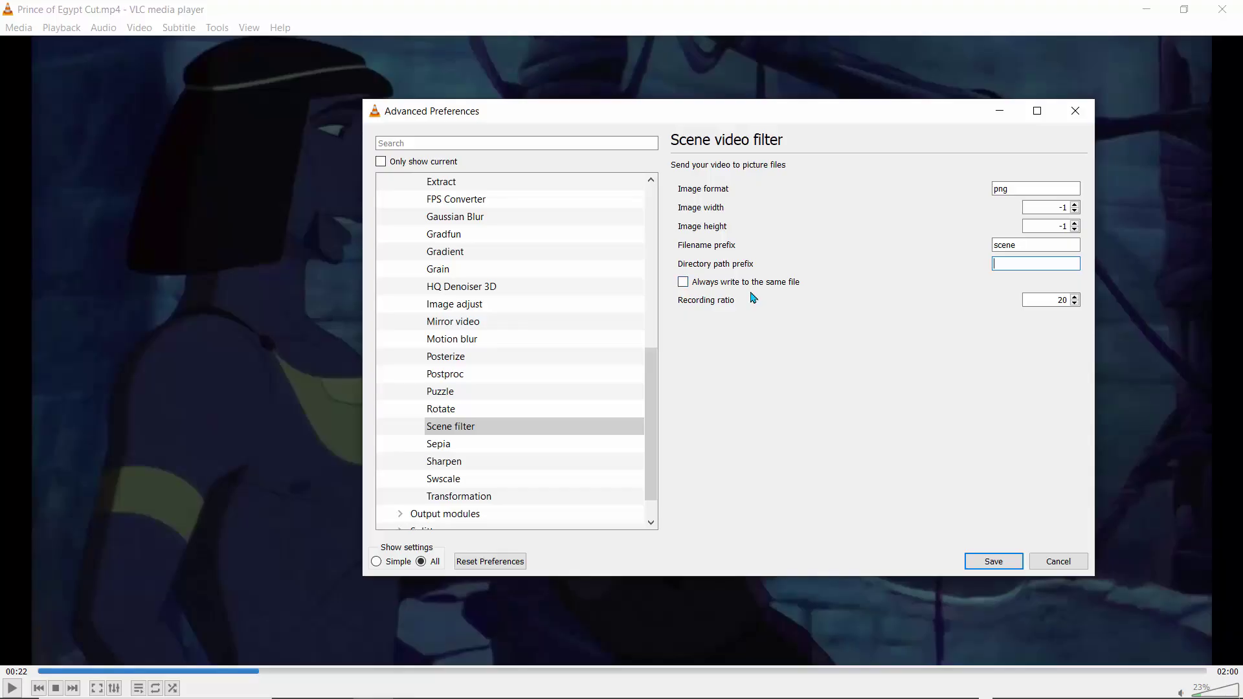
key(ctrl+v)
click(1183, 656)
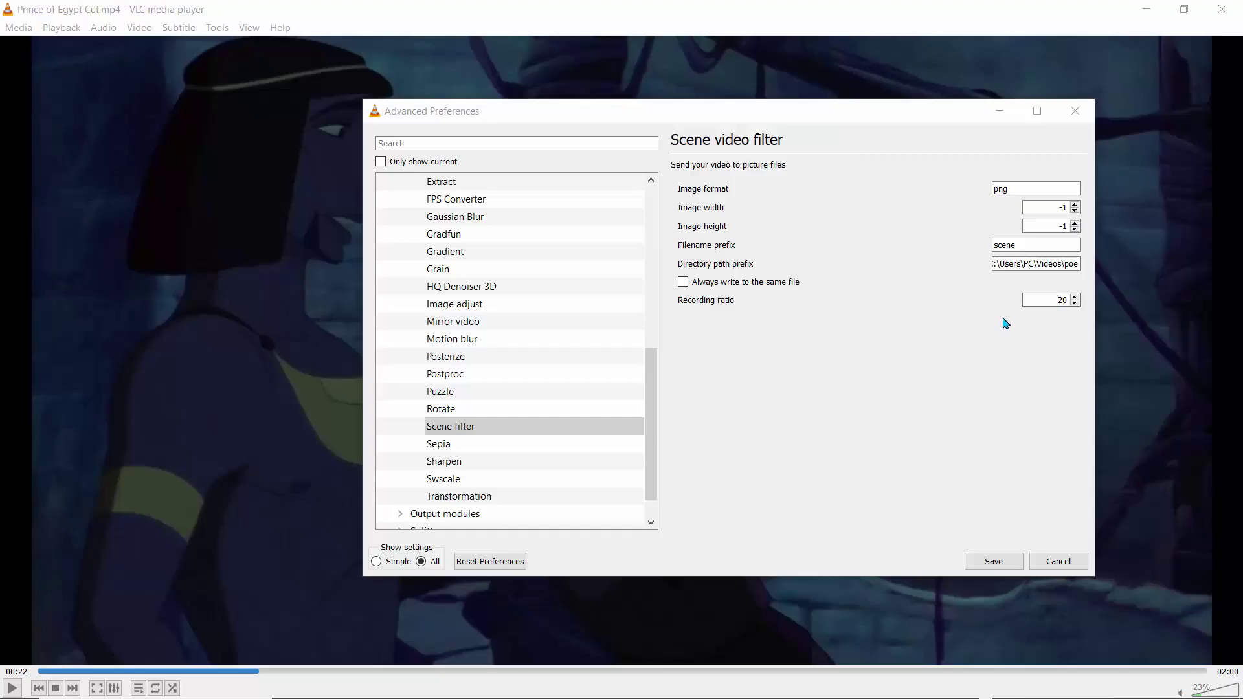
Set the Scene filter's recording ratio to 30 and save the preferences
click(1058, 300)
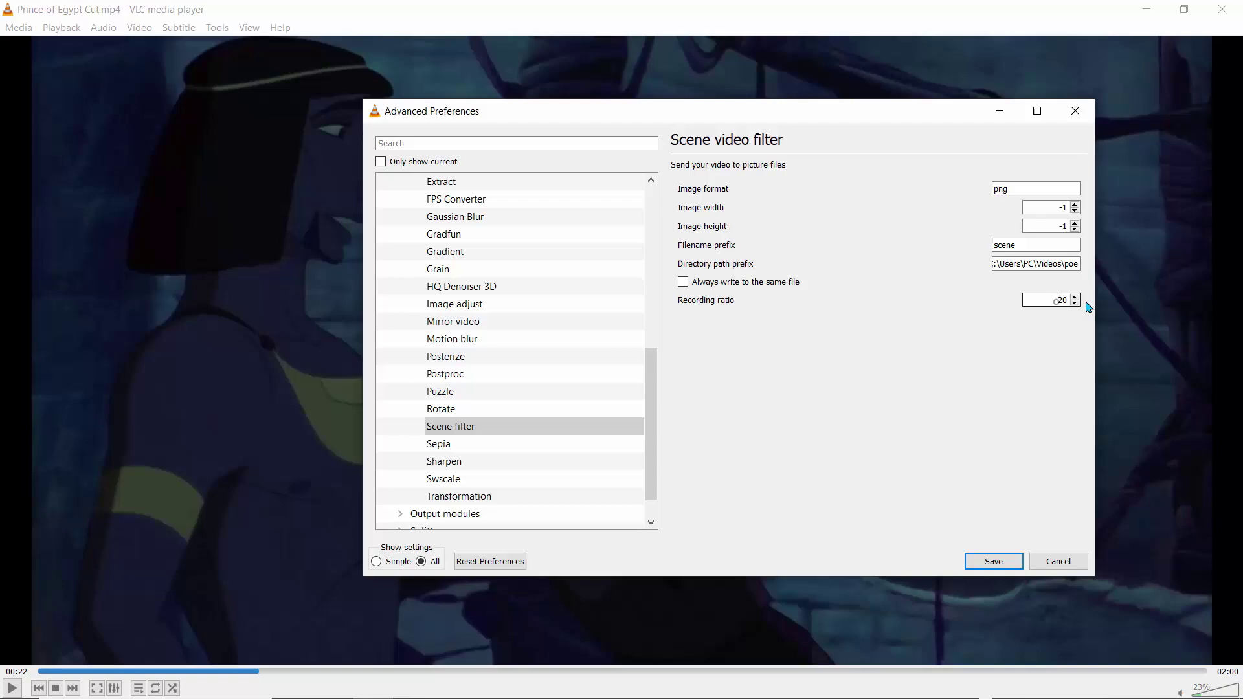
double_click(1057, 300)
text(10)
click(1047, 300)
drag(1055, 299, 1091, 303)
click(988, 561)
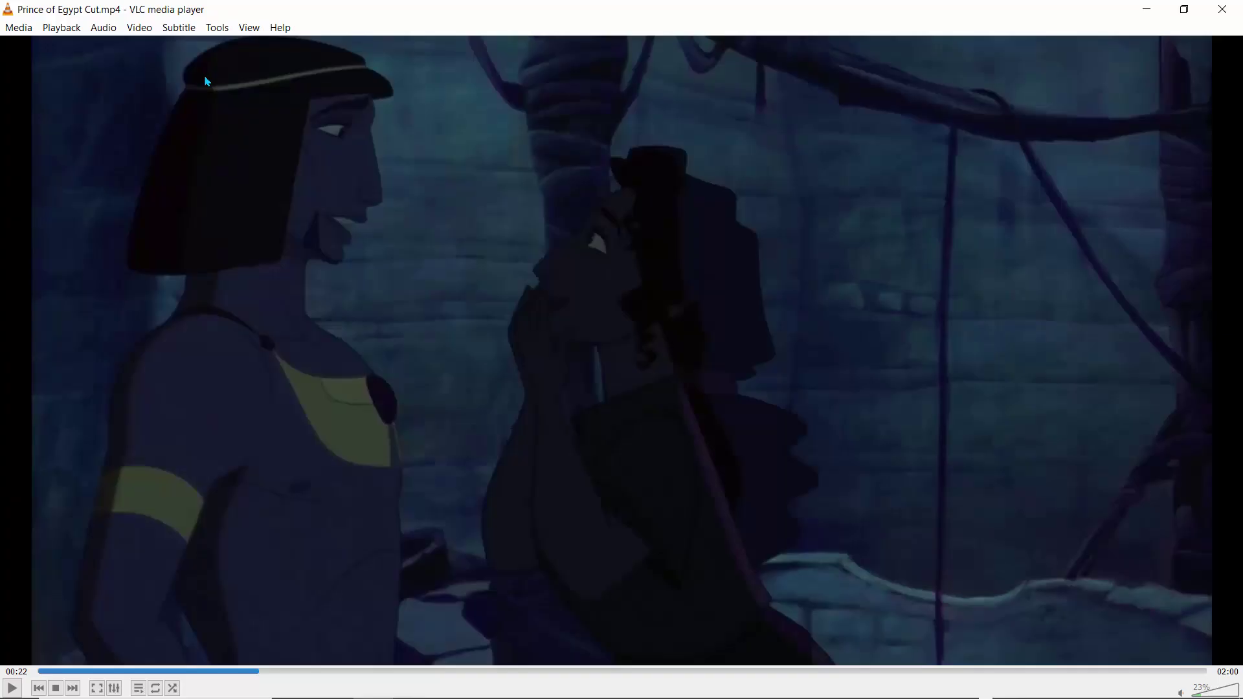
Reopen the advanced preferences with all settings shown and find the Scene filter among the video filters
click(140, 27)
mouse_move(218, 30)
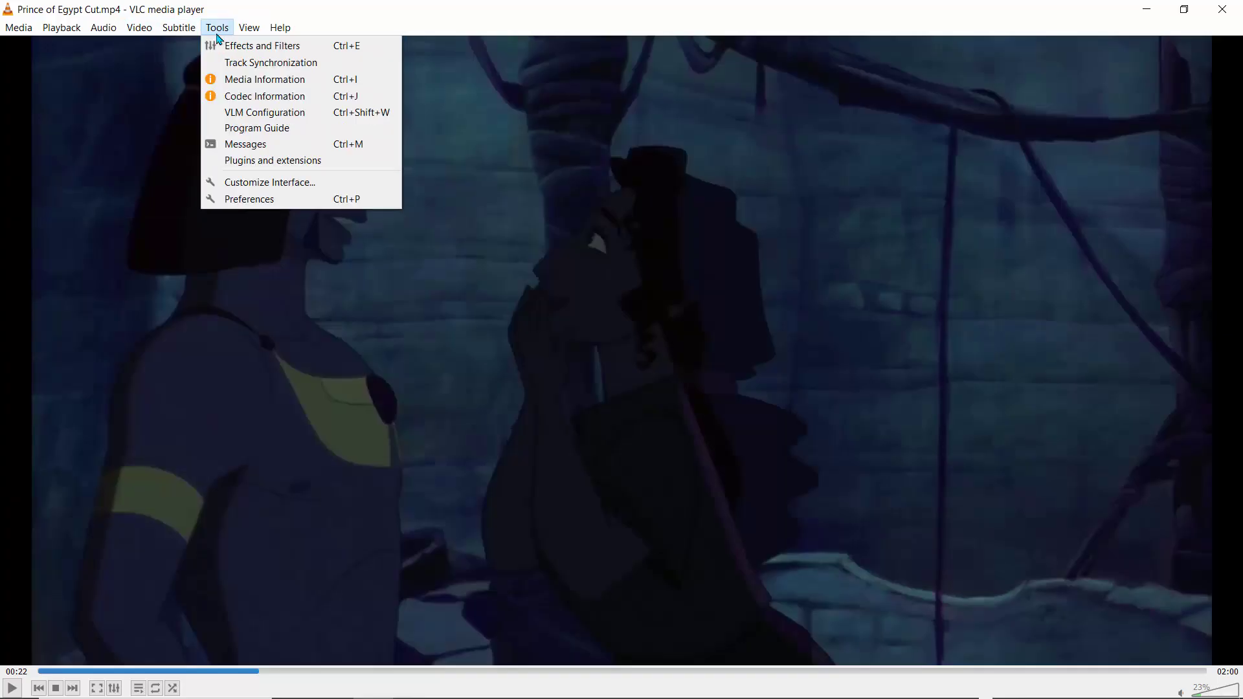
click(278, 199)
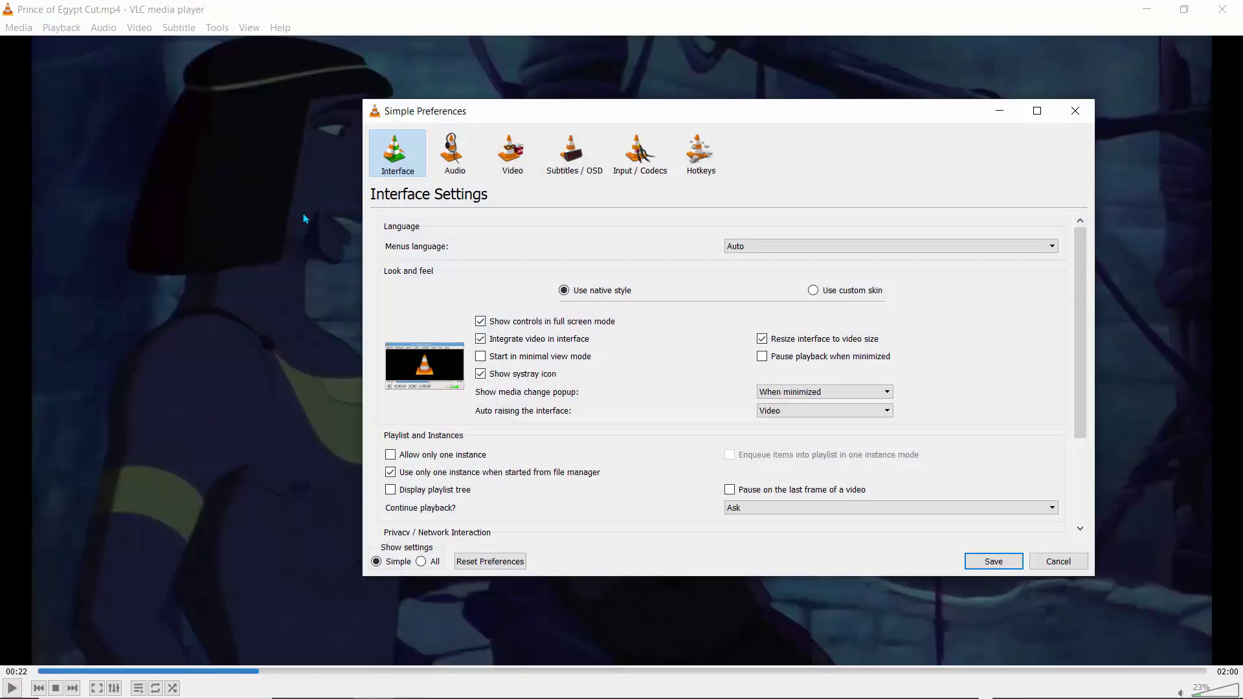
click(422, 562)
drag(651, 339, 655, 508)
click(400, 463)
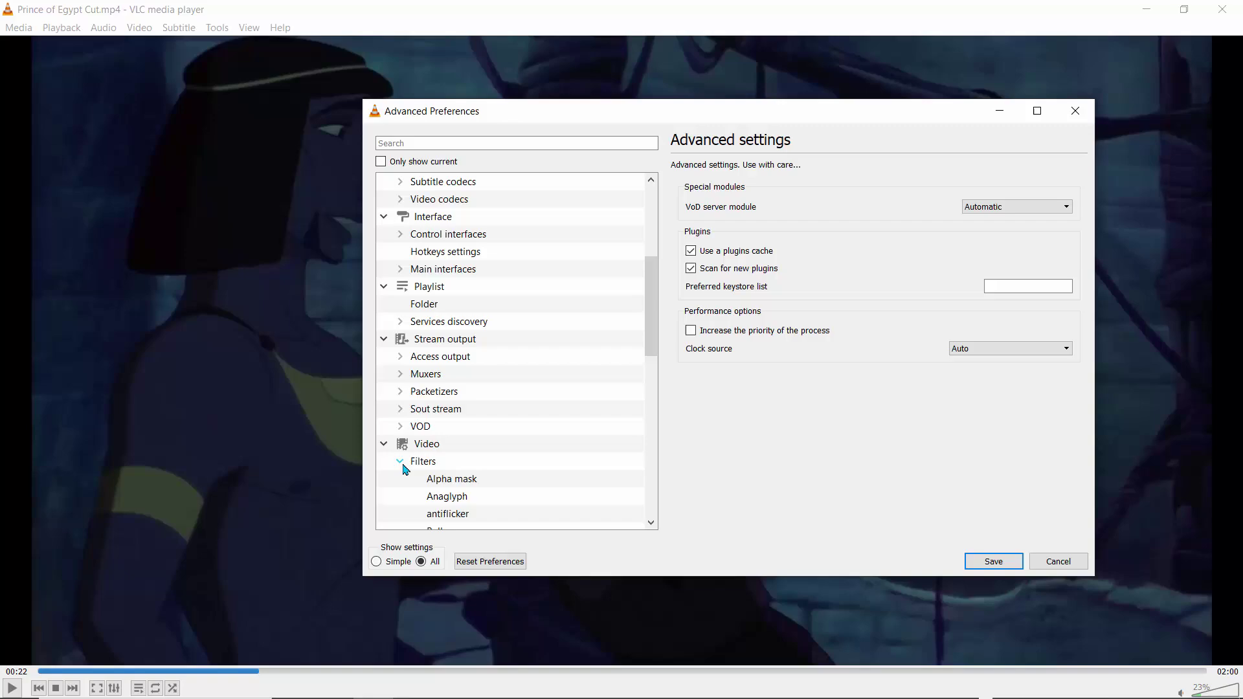
drag(651, 332, 655, 491)
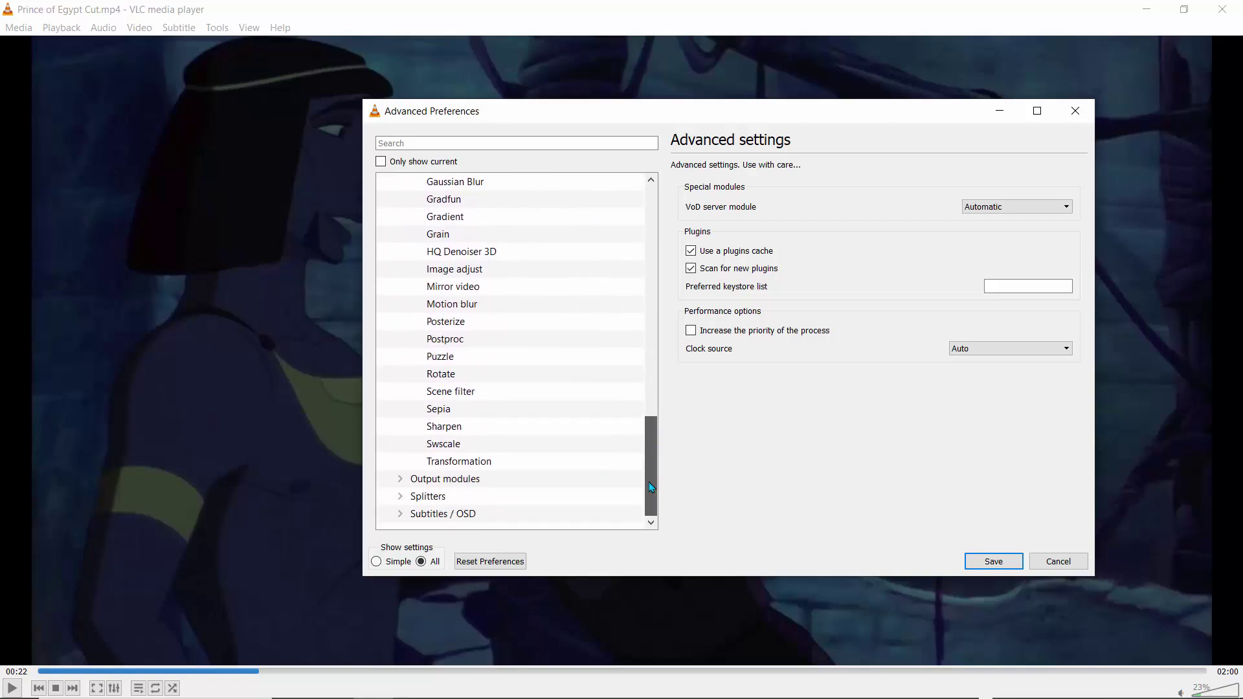
click(465, 394)
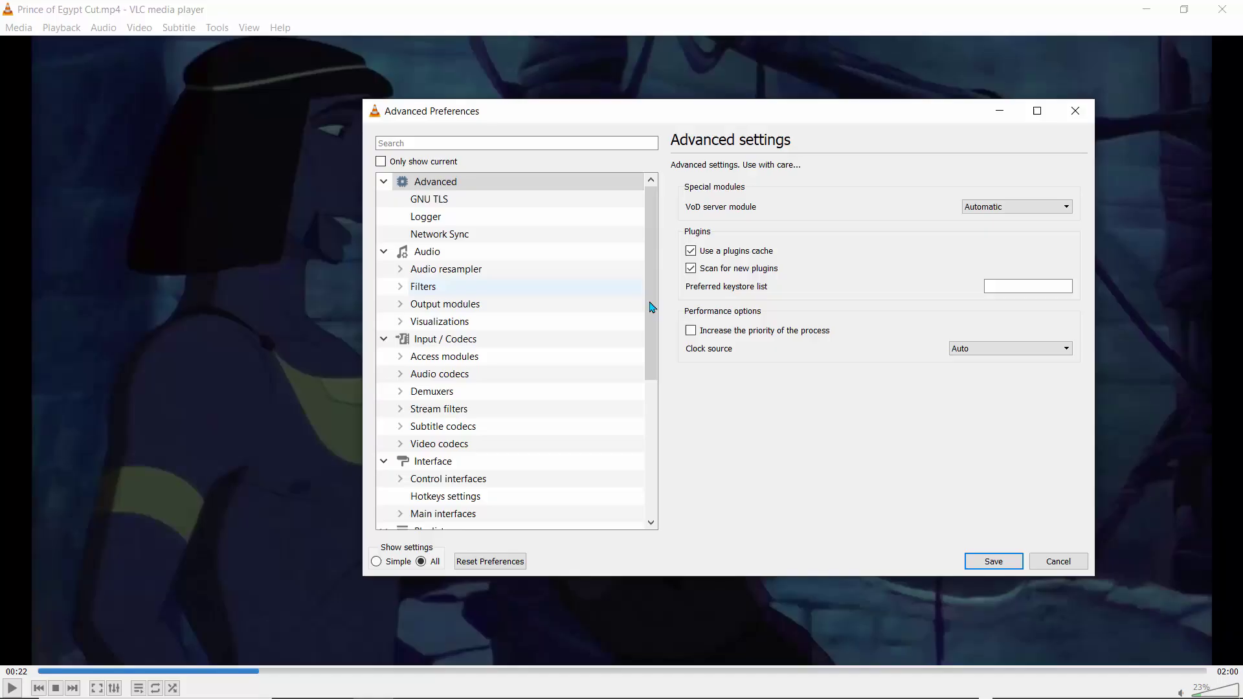
View the Video and video Filters settings in the advanced preferences and expand the list of individual filters
drag(653, 305, 651, 461)
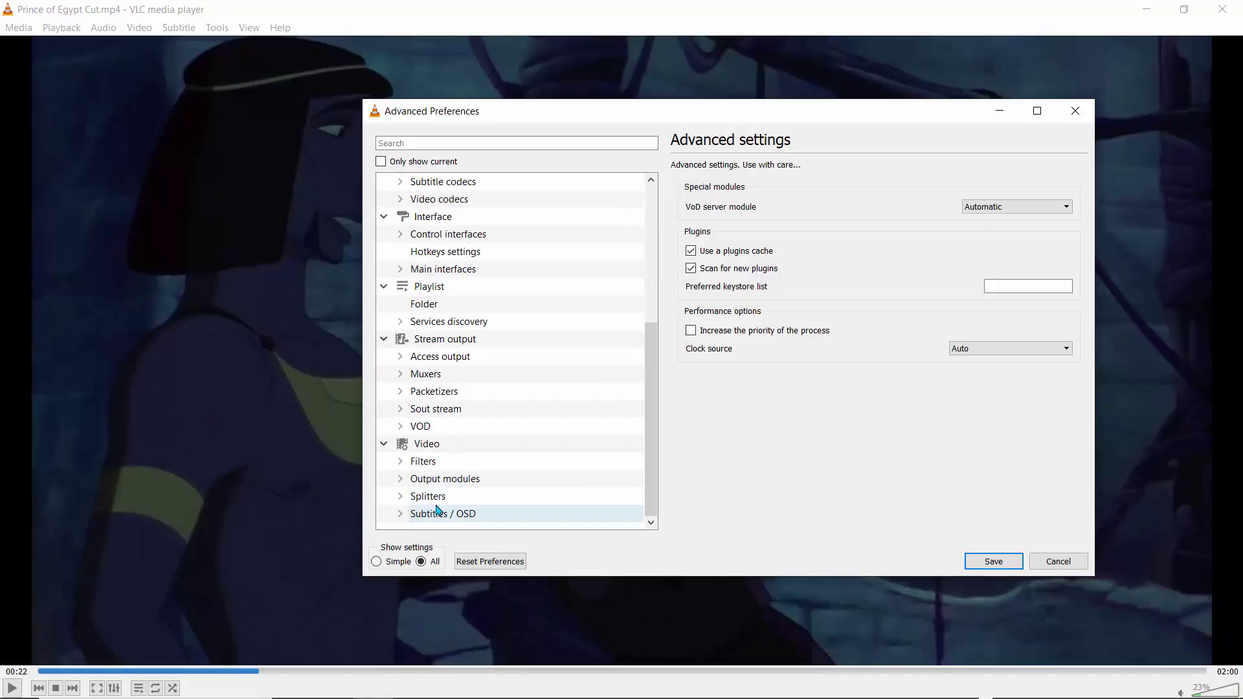
click(426, 448)
click(425, 459)
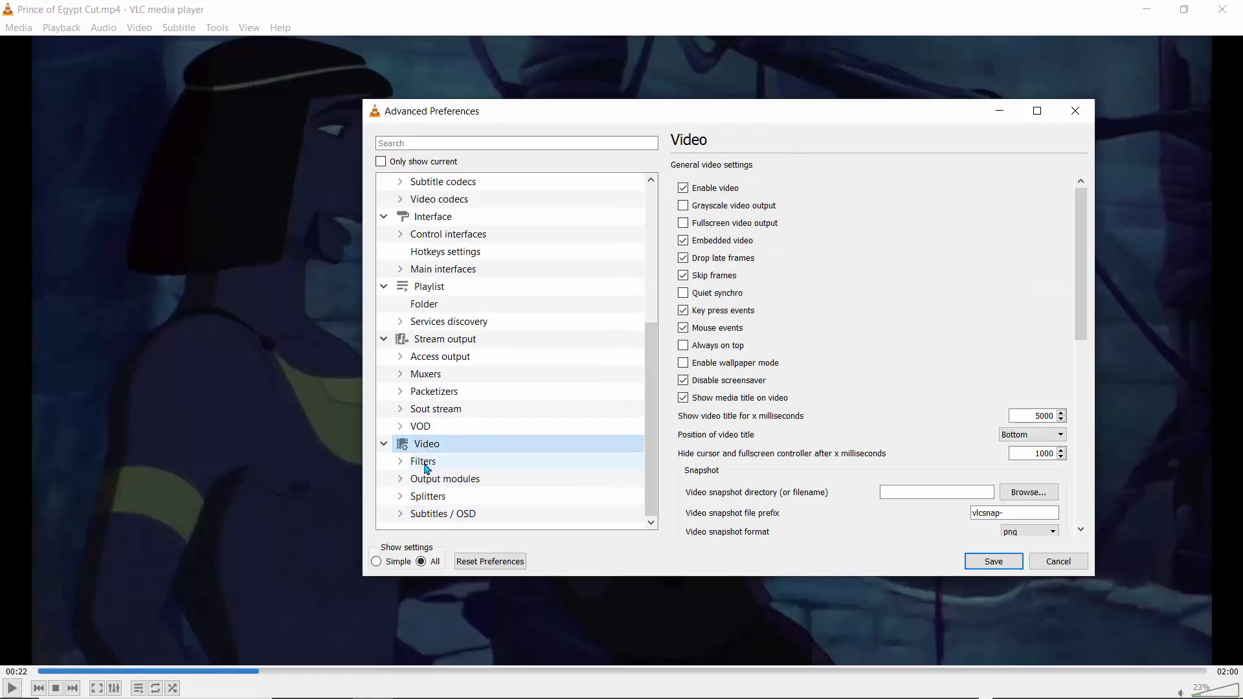
click(401, 462)
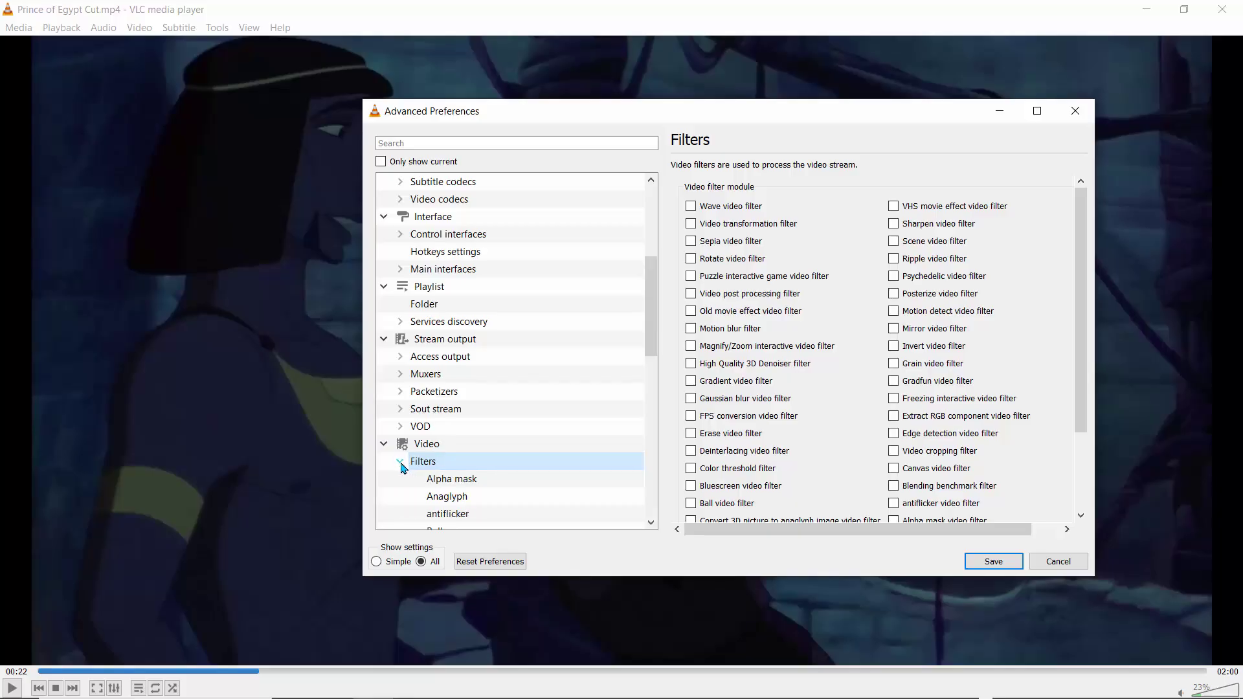
mouse_move(644, 297)
mouse_down()
mouse_move(661, 414)
mouse_move(649, 300)
mouse_move(650, 318)
mouse_up()
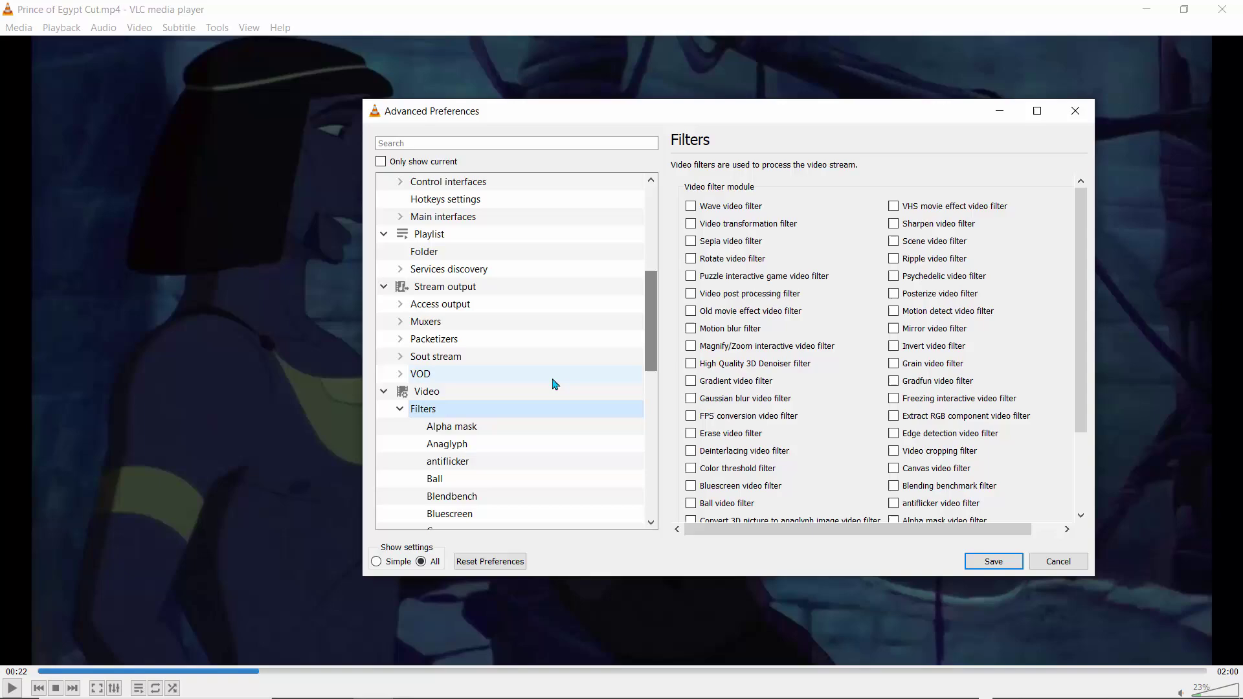
click(400, 409)
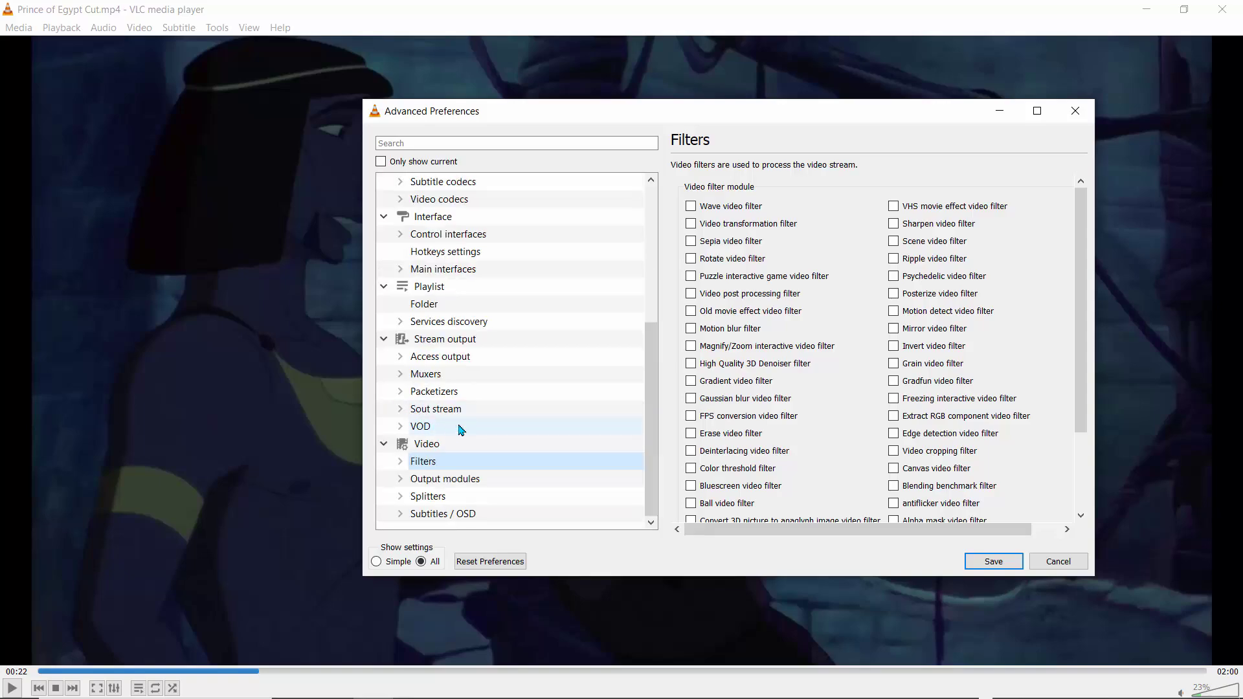
click(400, 462)
scroll(636, 311, down, 5)
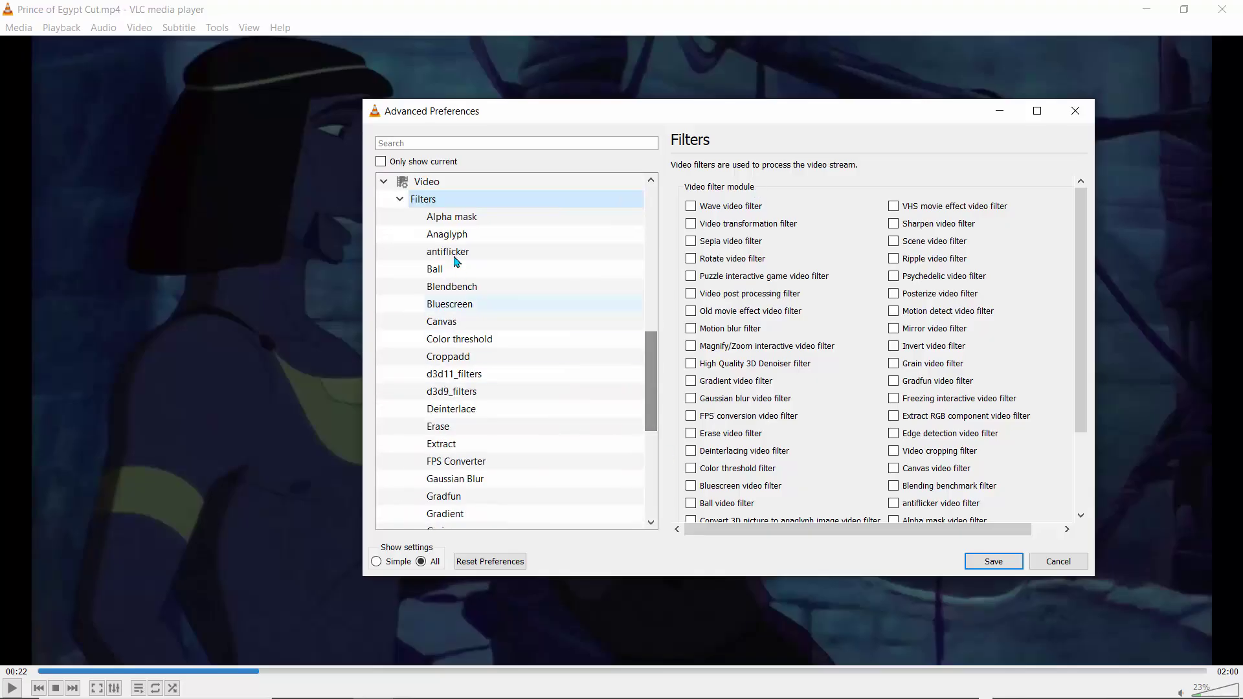
Review the settings of the Alpha mask, Anaglyph, antiflicker and Scene video filters
click(444, 219)
click(452, 237)
click(457, 253)
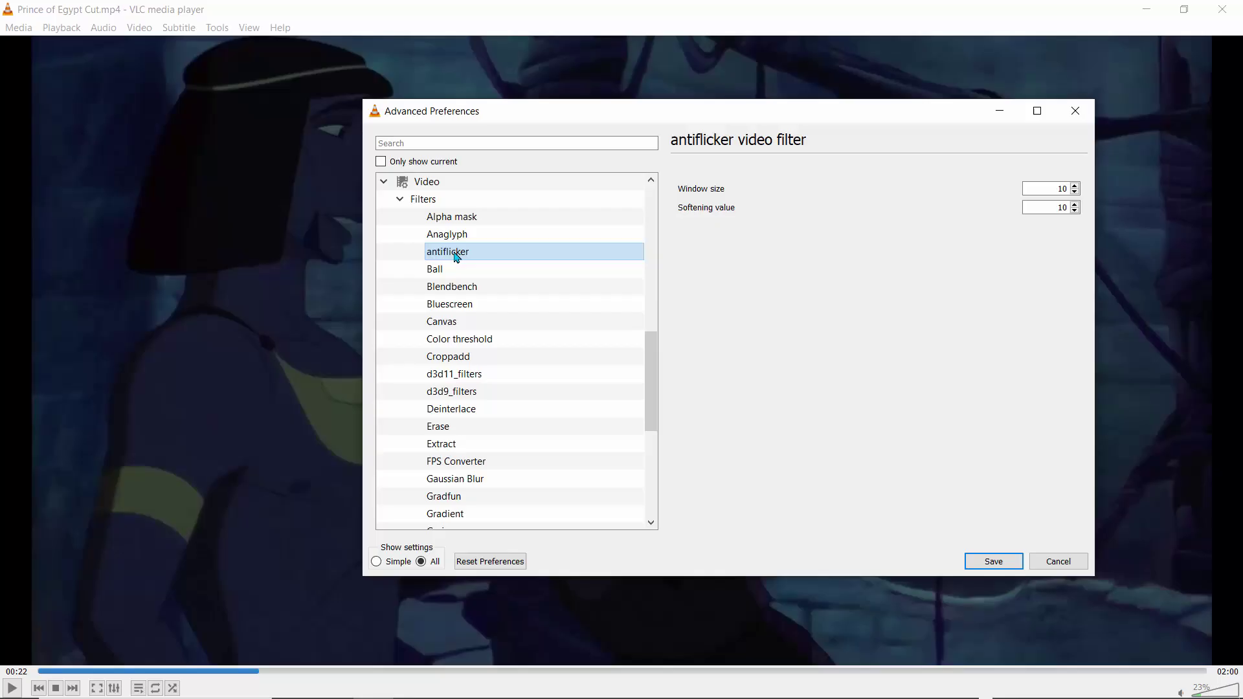
drag(646, 397, 652, 296)
click(469, 391)
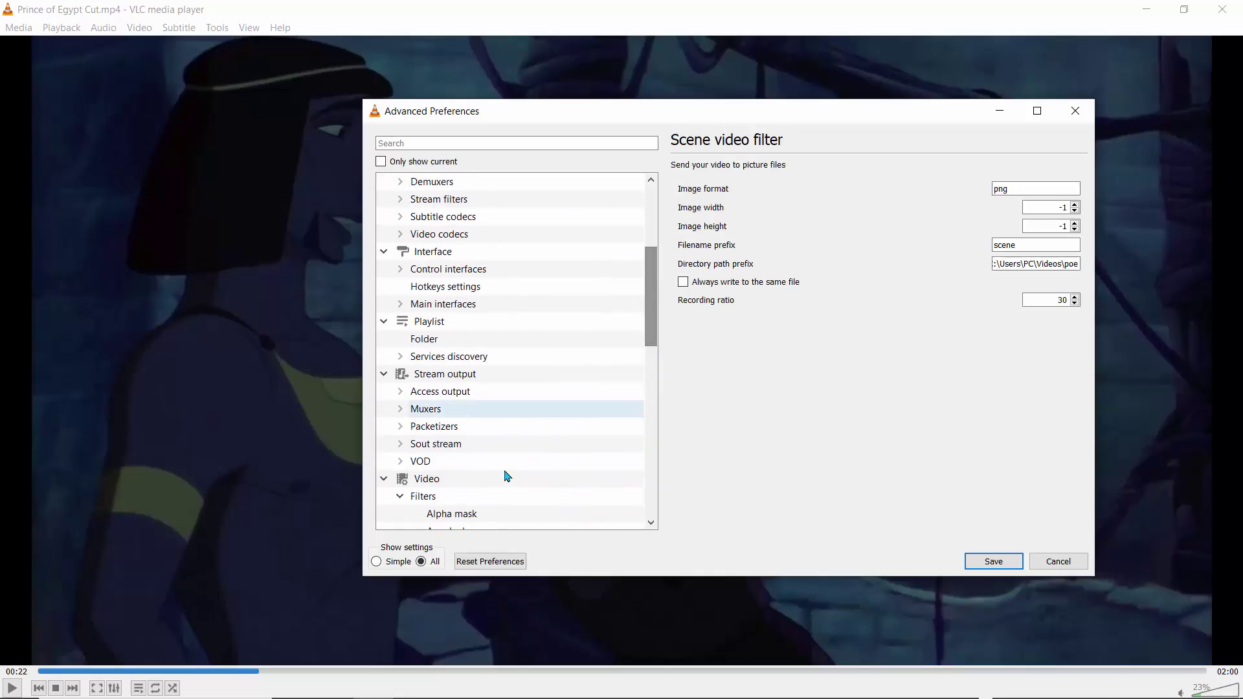
Enable the Scene video filter in the video filter module options
click(424, 497)
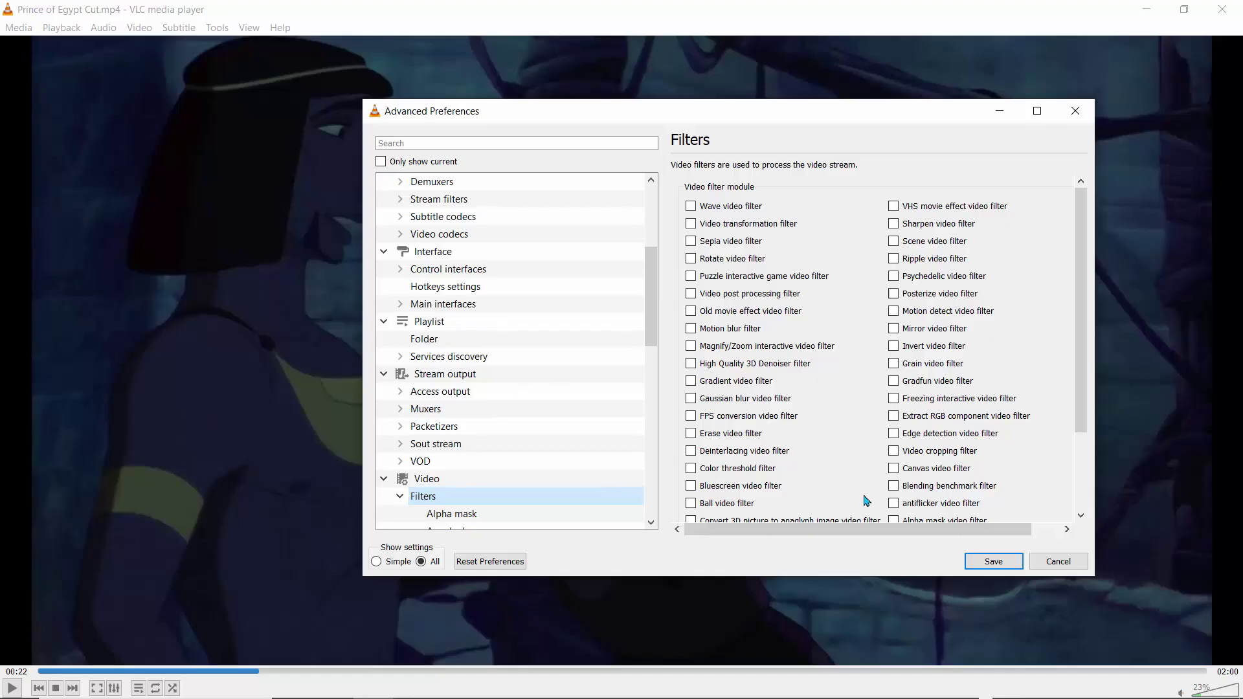
drag(860, 531, 991, 518)
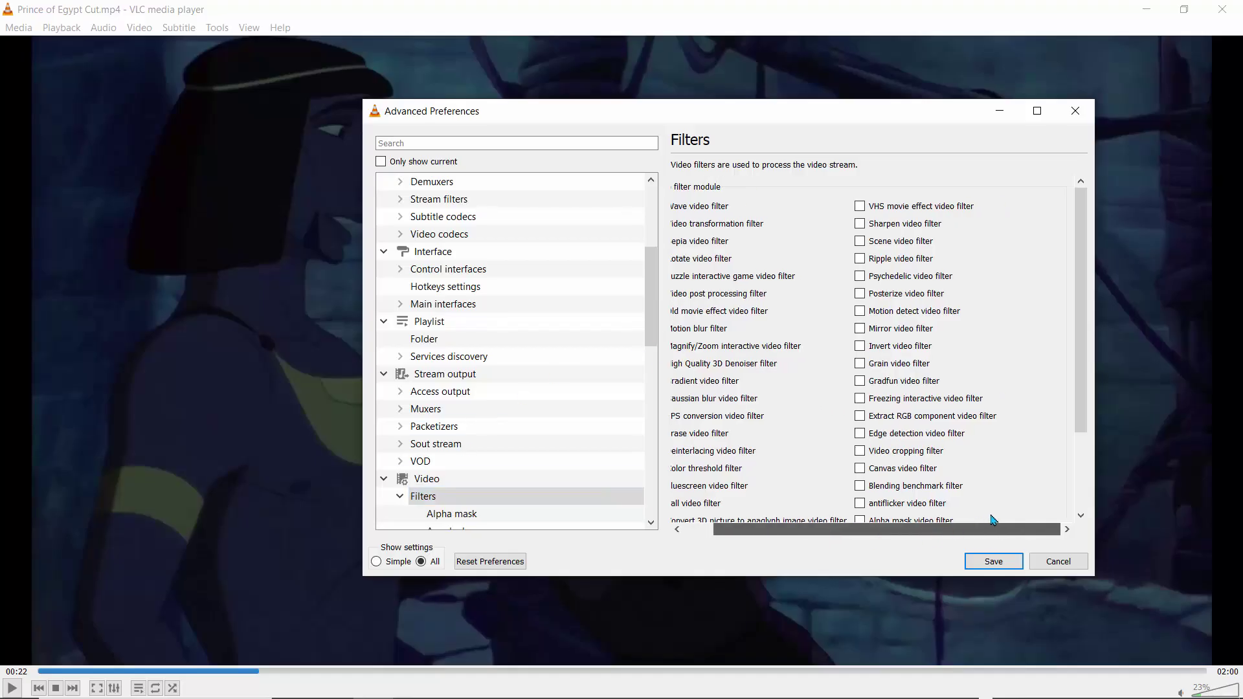
click(860, 242)
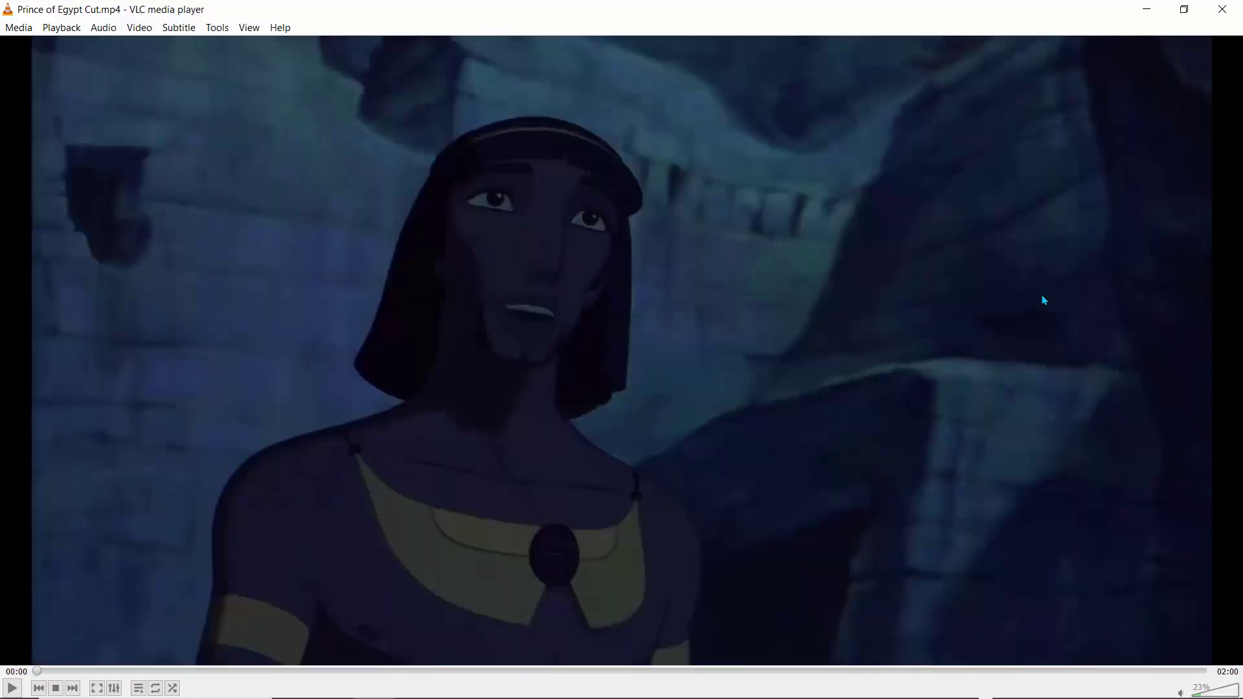
Close the VLC player and return to the poe folder in File Explorer
click(1223, 9)
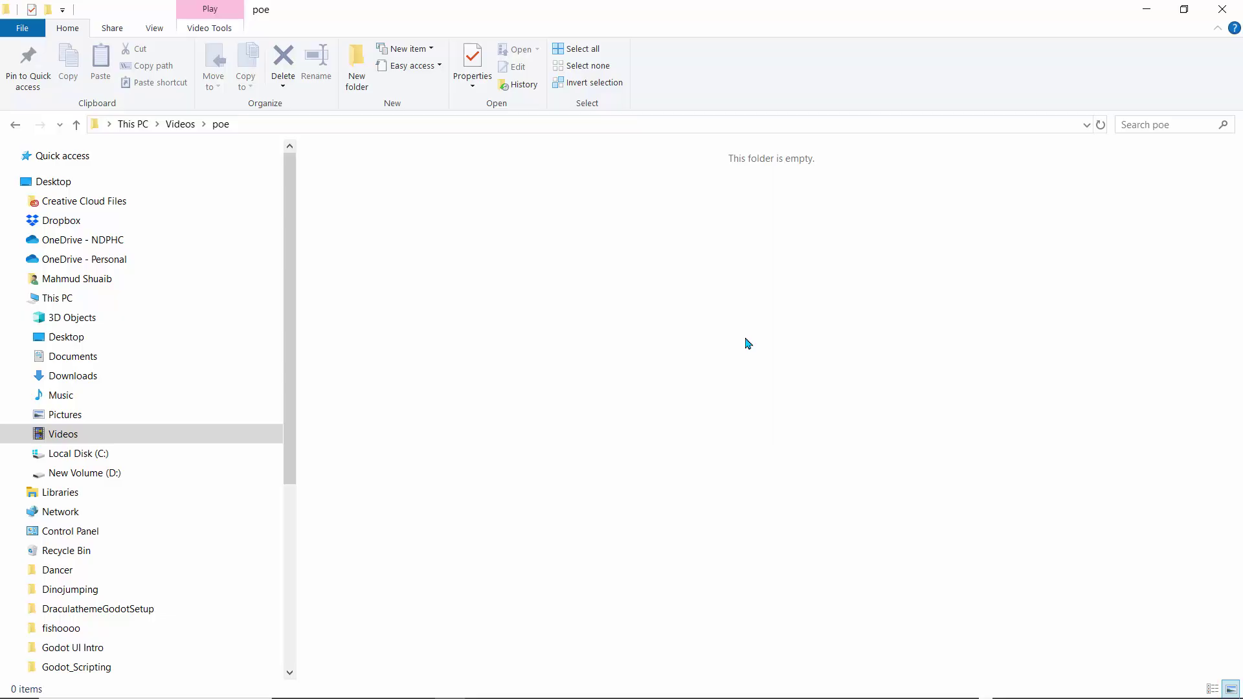
key(super+r)
key(Return)
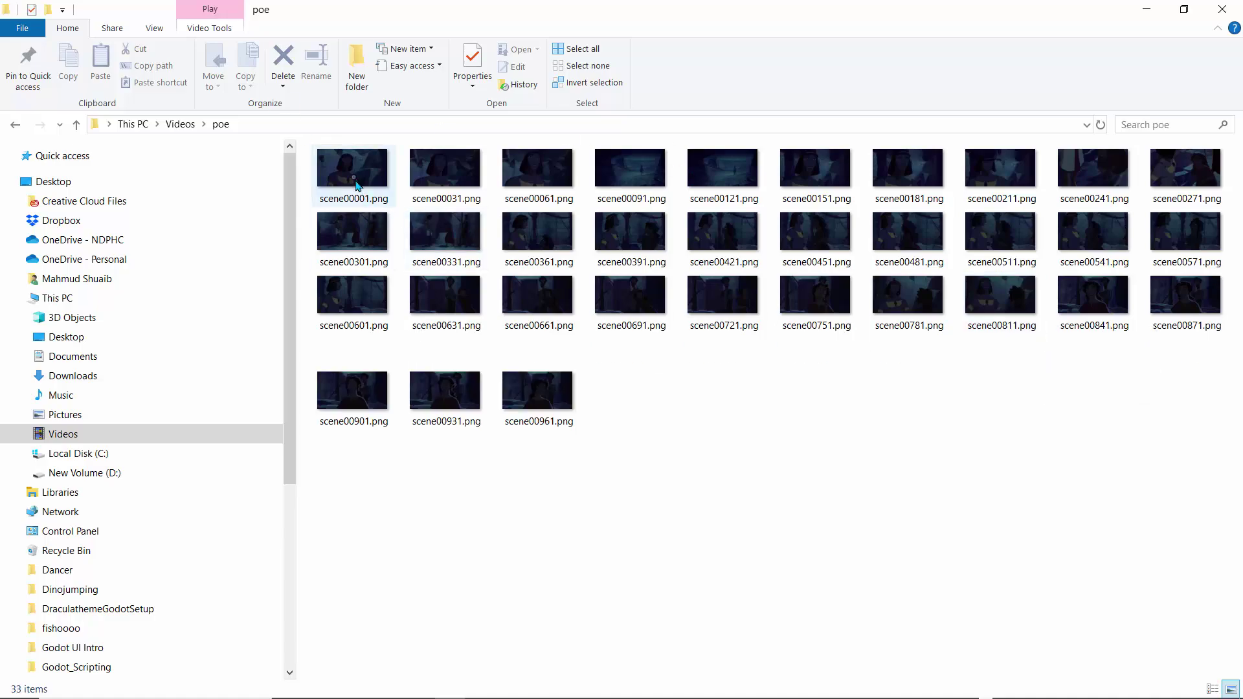
Look through the first exported frames in the poe folder, from scene00001.png to scene00091.png
click(356, 186)
click(445, 173)
click(527, 168)
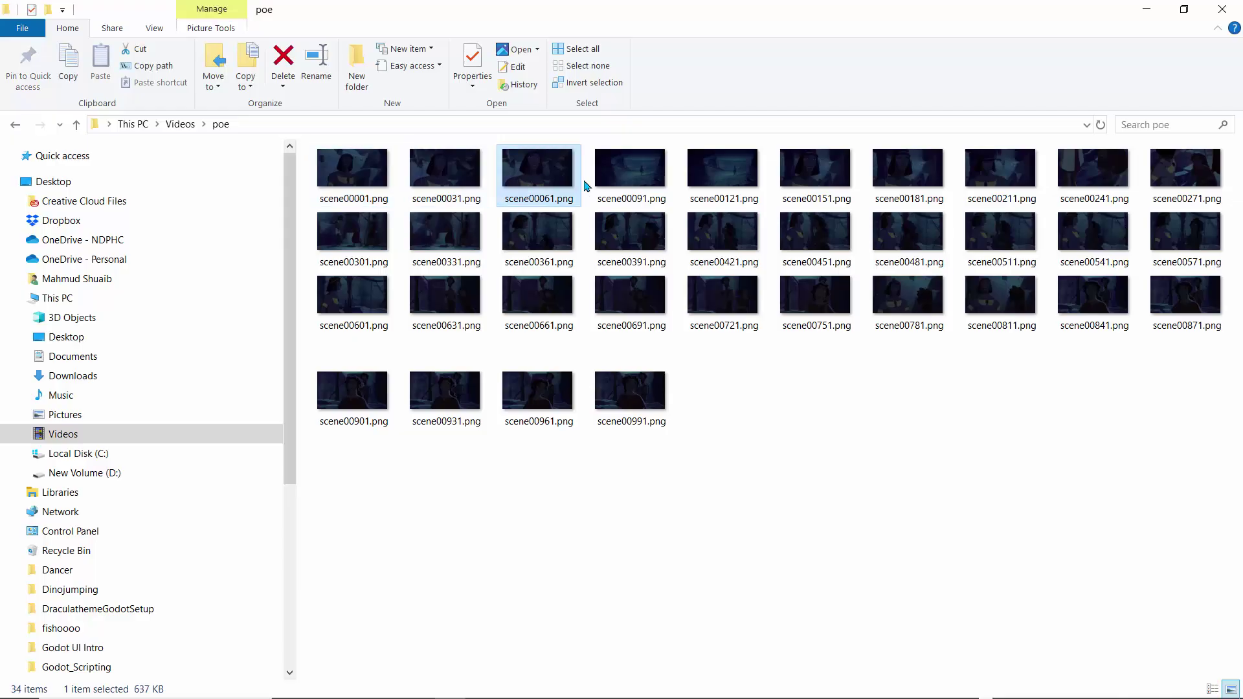
click(620, 176)
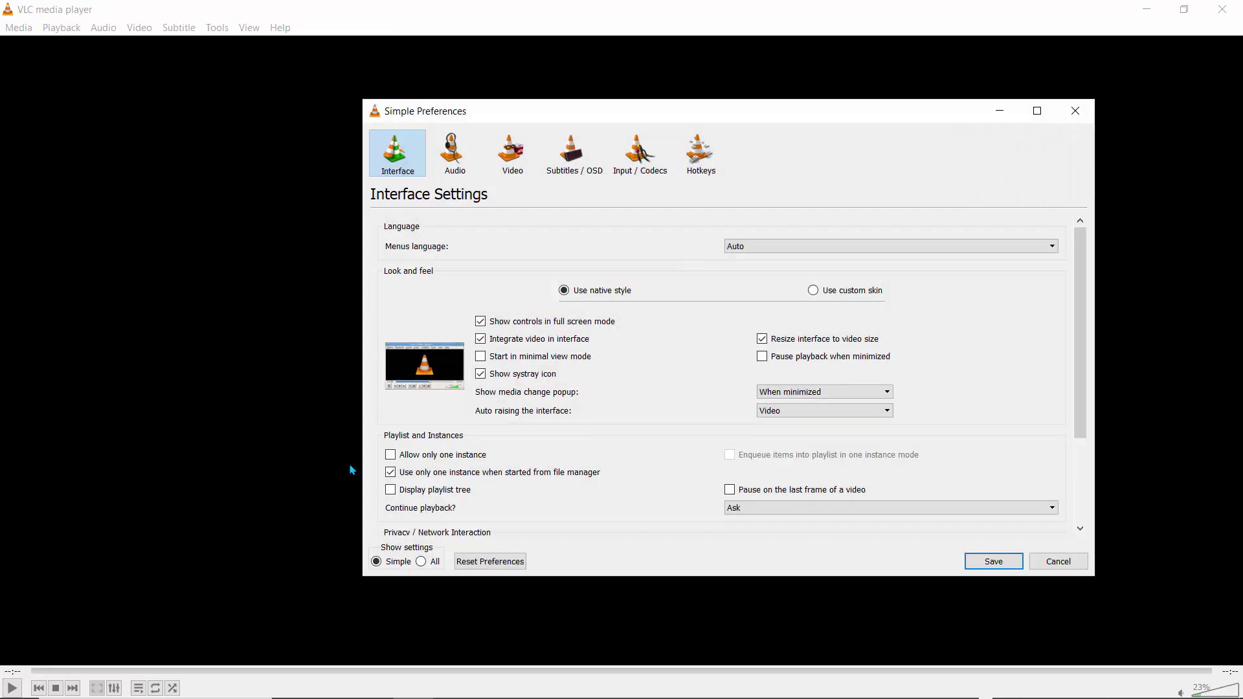
Show all VLC preferences and disable the Scene video filter in the video filter module options
click(421, 561)
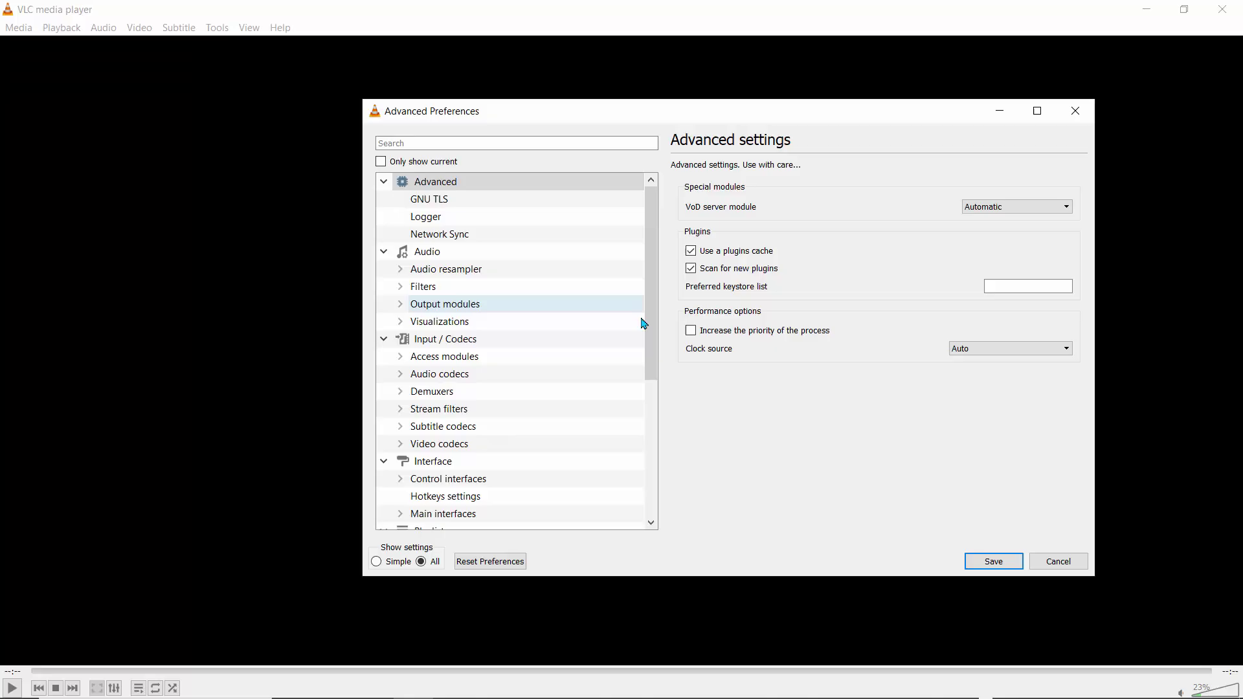
drag(644, 322, 650, 506)
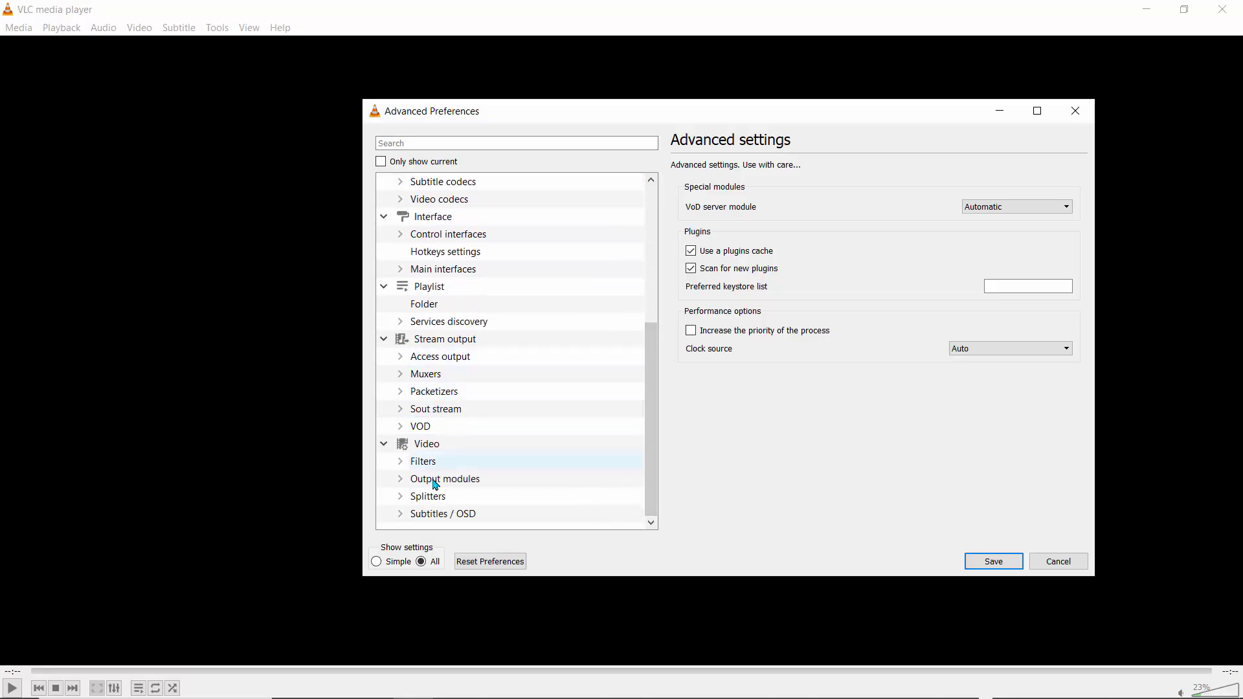
click(422, 463)
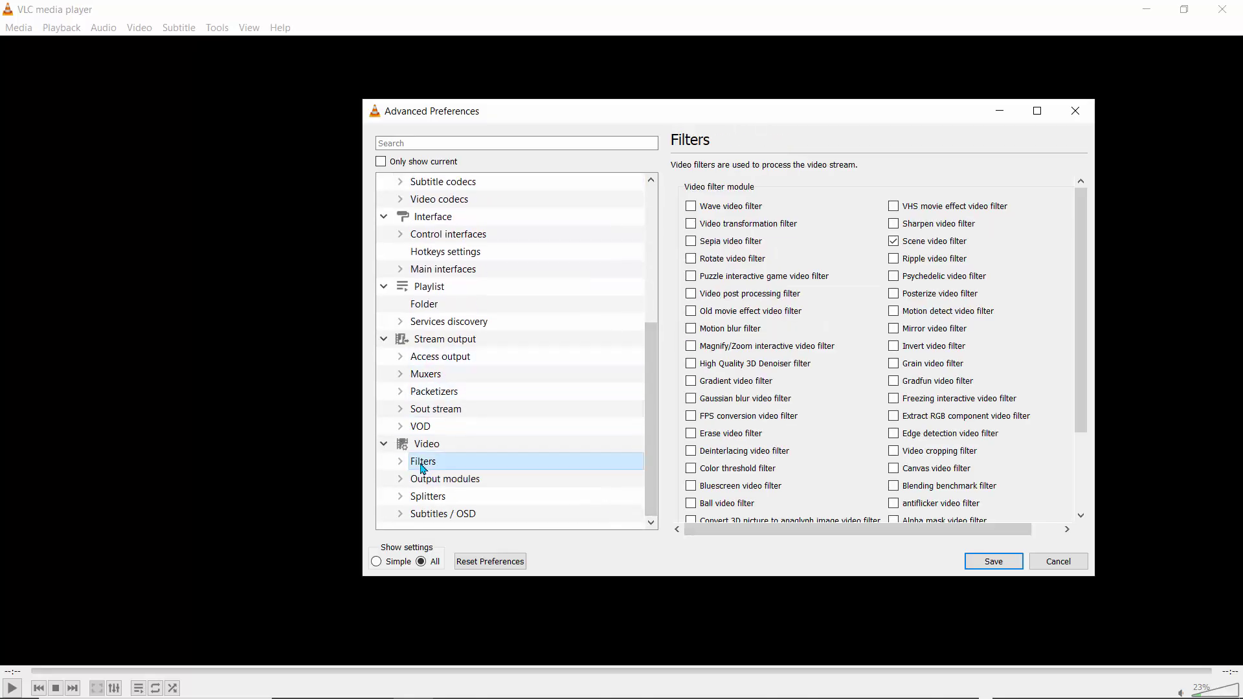
click(920, 246)
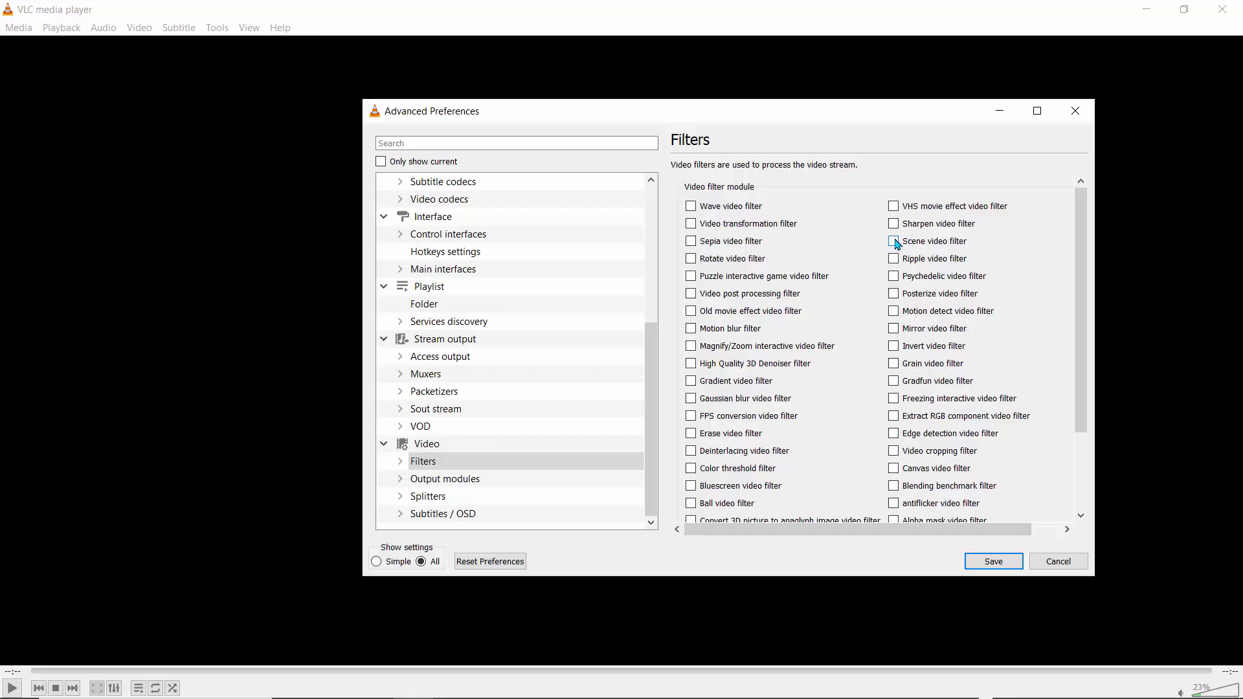